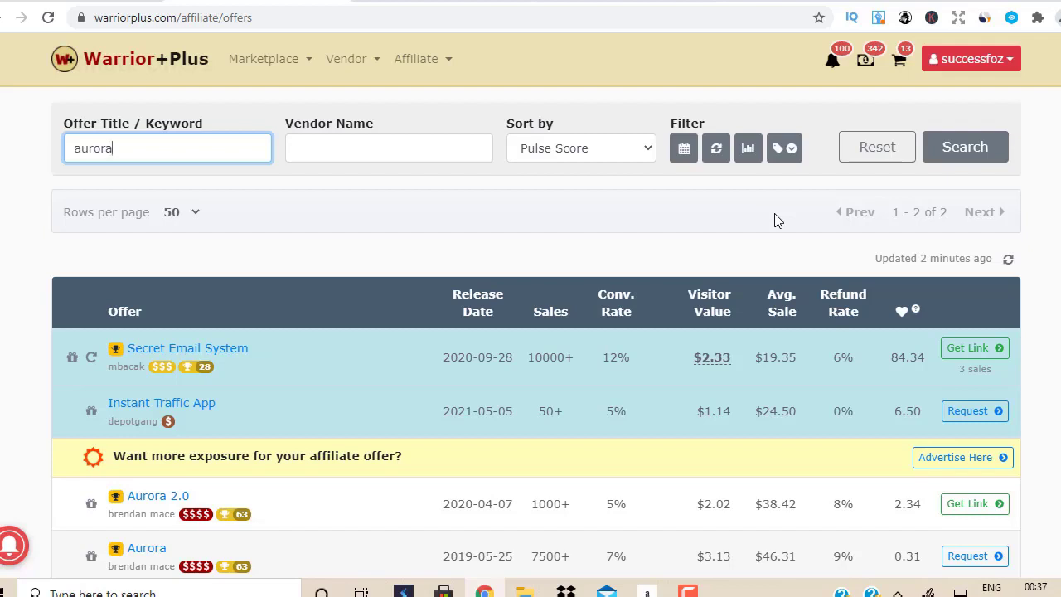
Open the account options menu and scroll through the aurora affiliate offer results.
left_click(1010, 59)
mouse_move(433, 66)
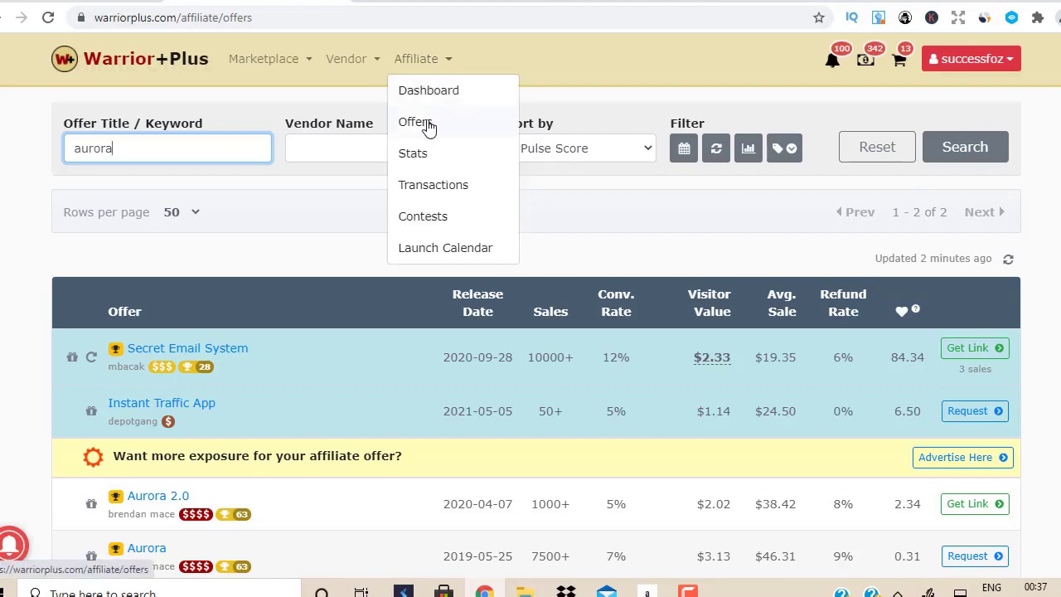
scroll(531, 332, "down", 2)
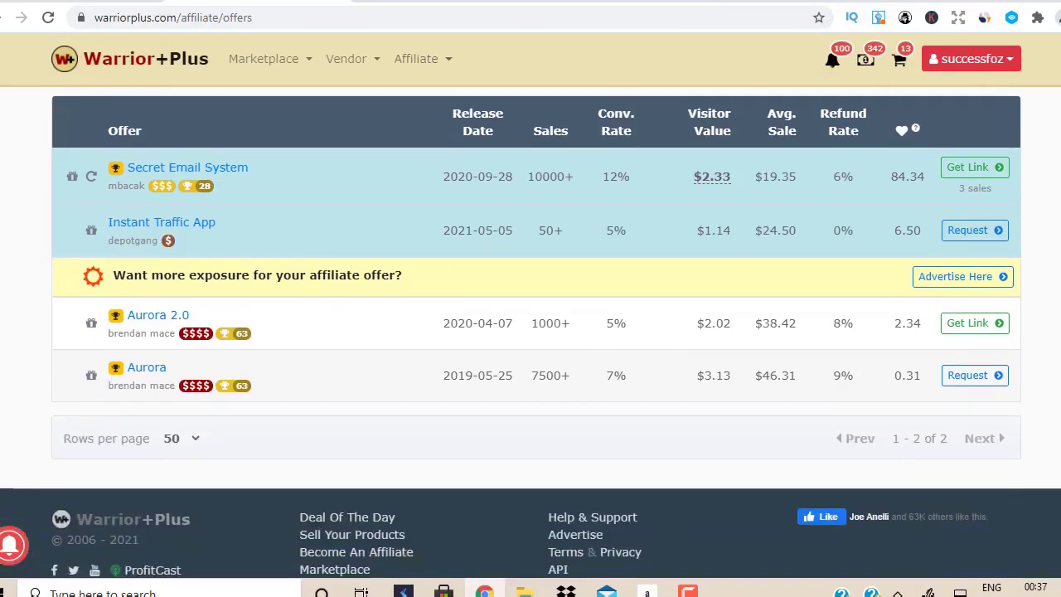
scroll(530, 332, "up", 2)
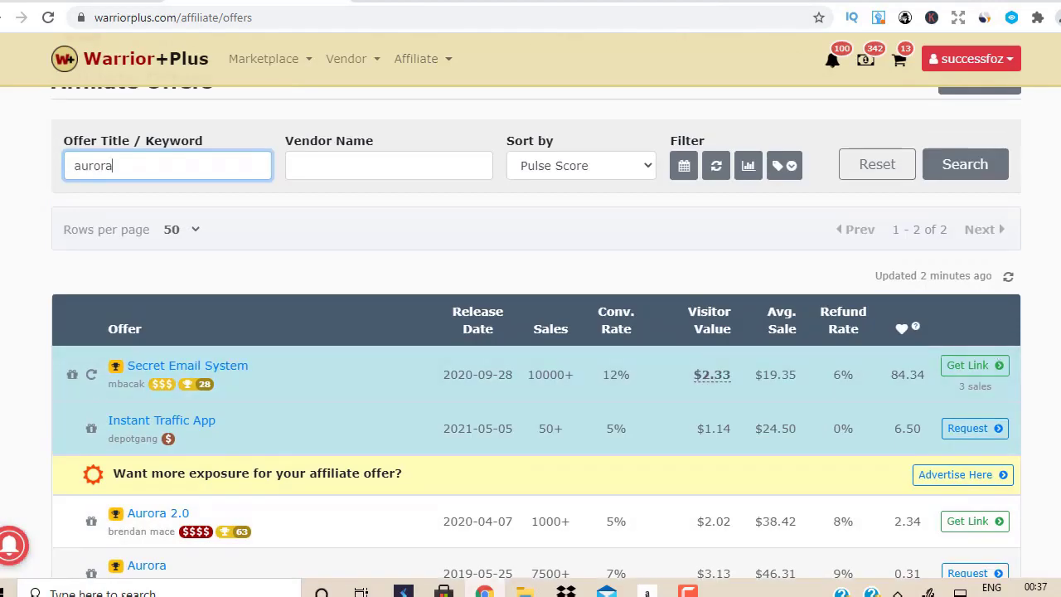
scroll(823, 364, "down", 2)
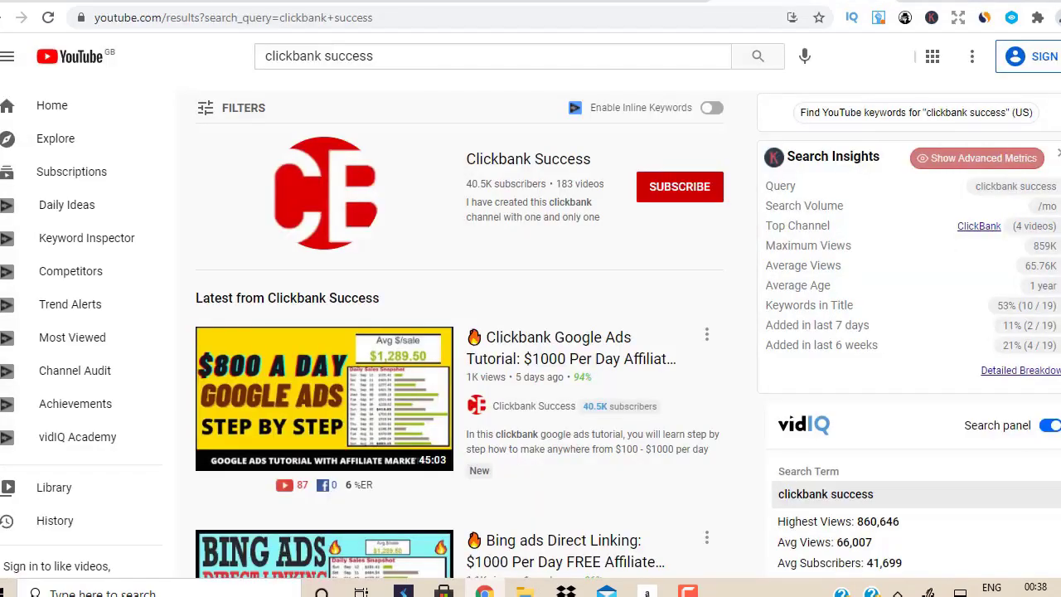
scroll(531, 332, "down", 13)
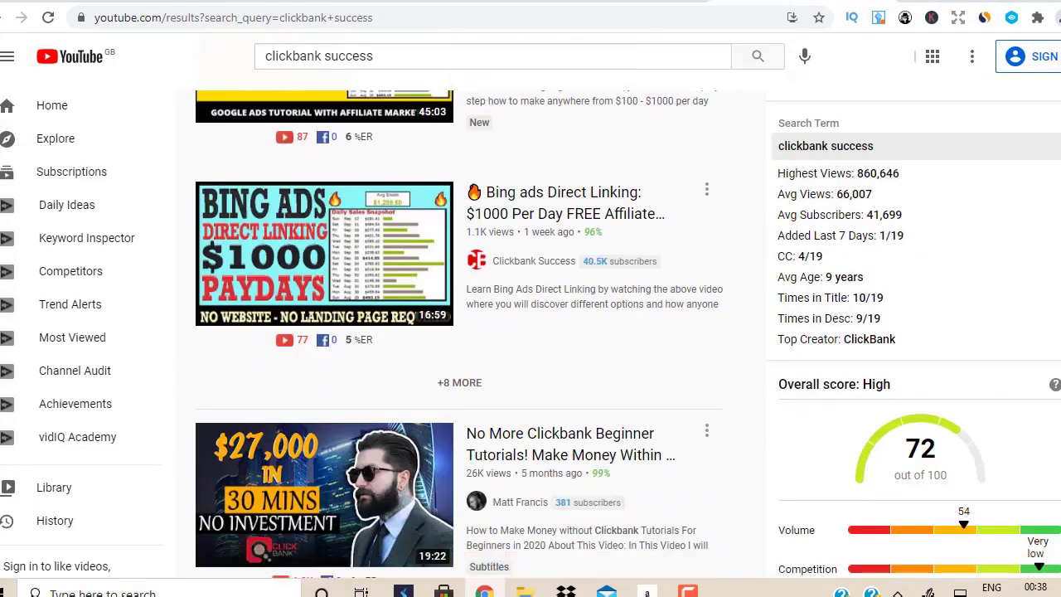
Scroll the 'clickbank success' YouTube results, then return to the UProfito funnel step page.
scroll(530, 332, "down", 10)
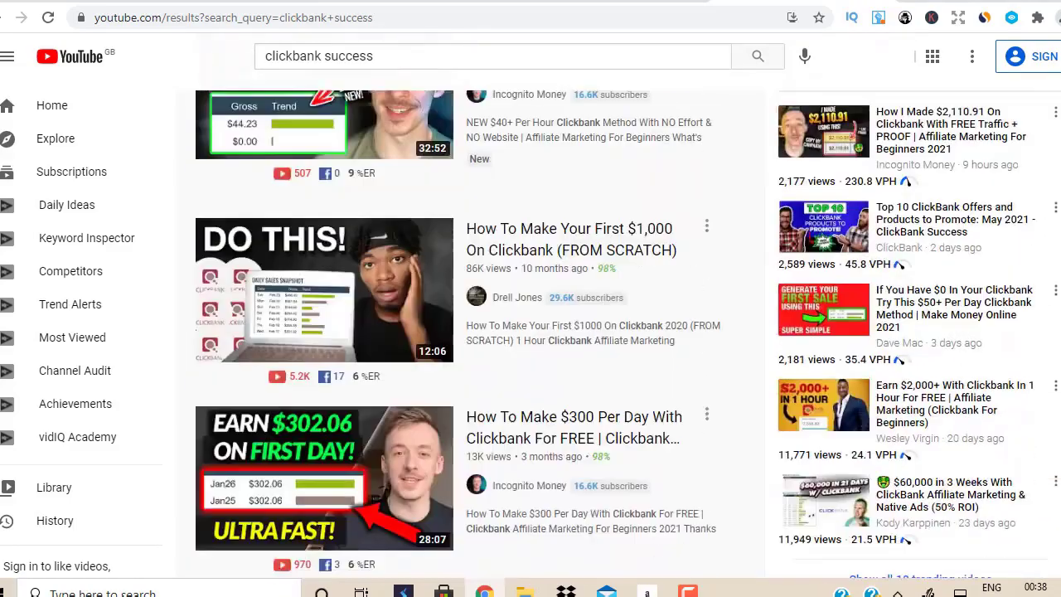
scroll(459, 332, "down", 12)
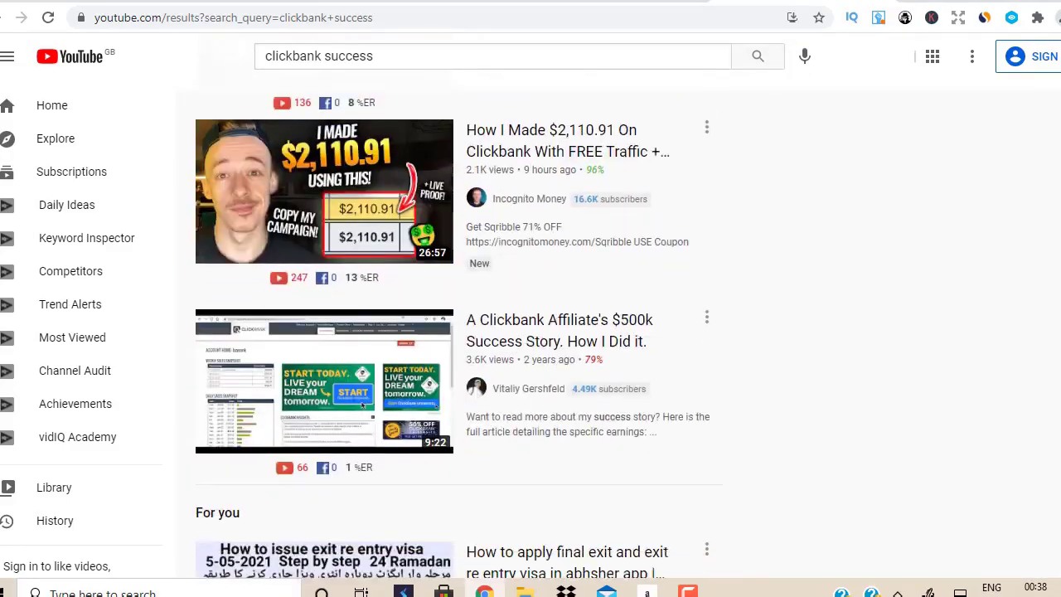
scroll(445, 107, "up", 20)
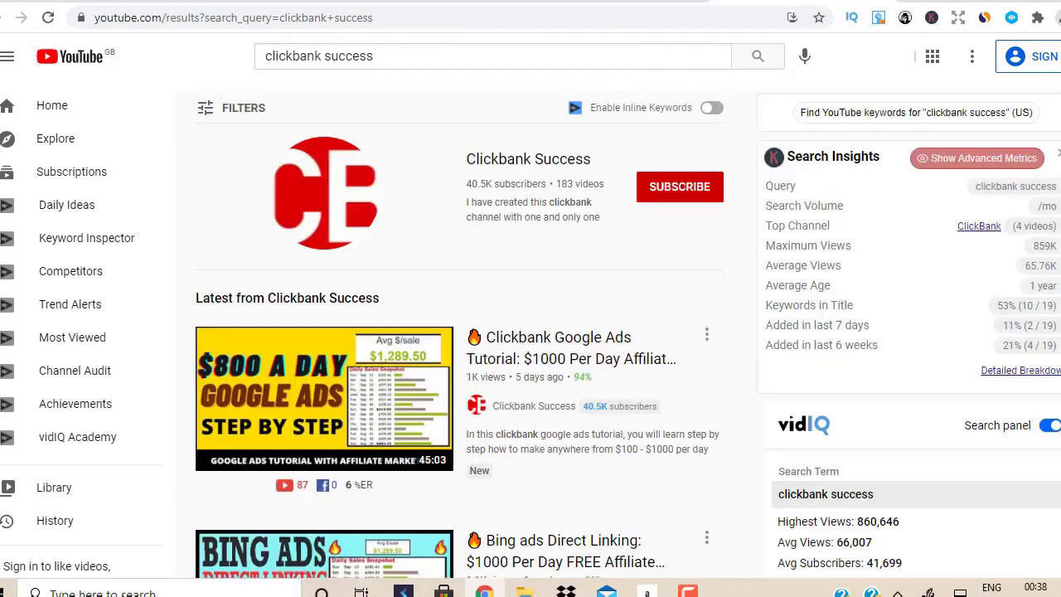
key("ctrl+Tab")
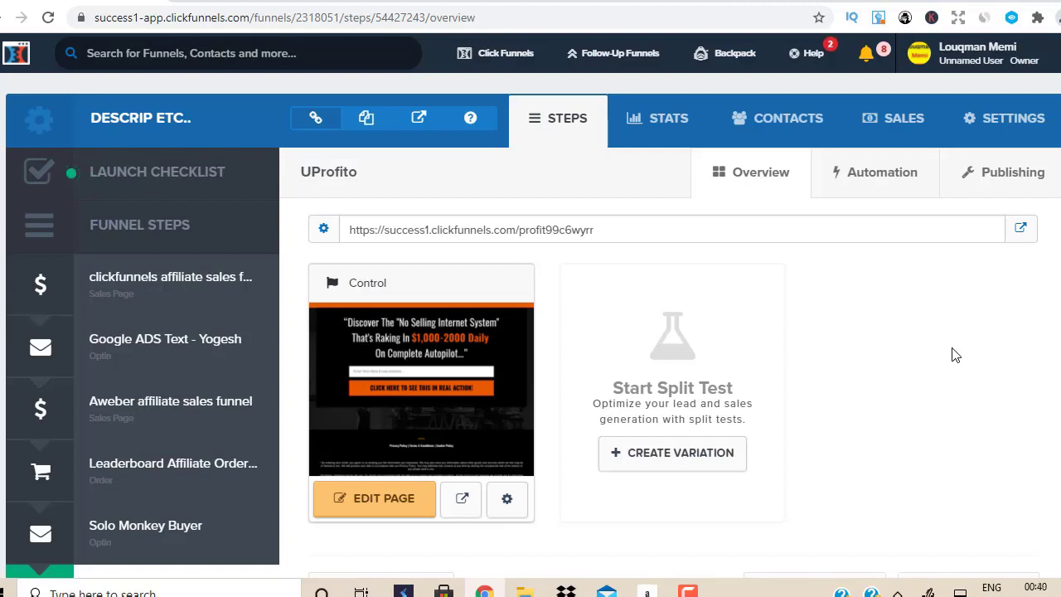
Clone the UProfito optin step as 'W+ Auroa' with path 'aurora' and save it.
scroll(933, 332, "down", 3)
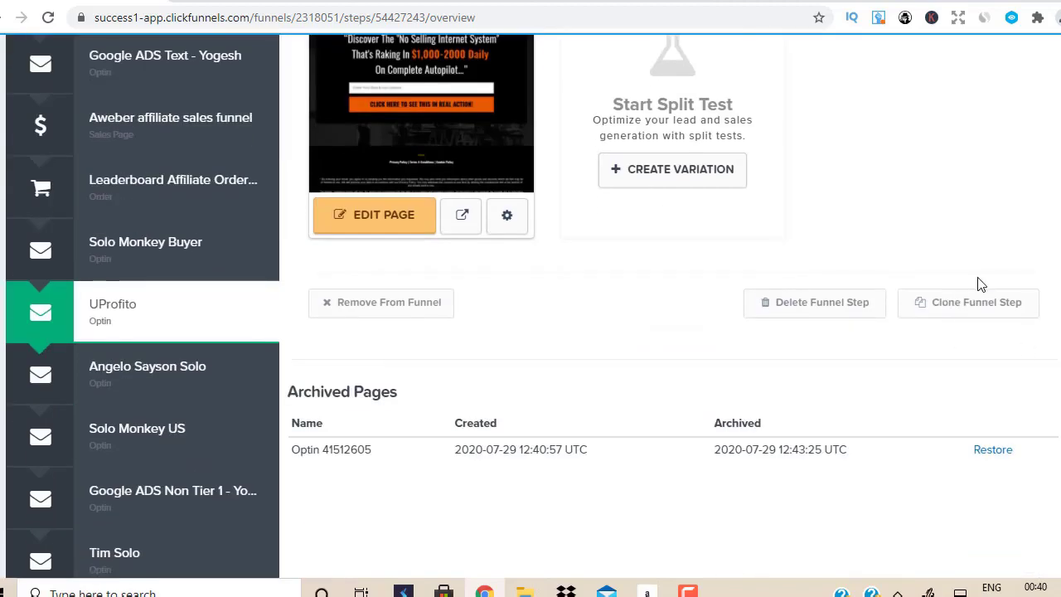
left_click(959, 305)
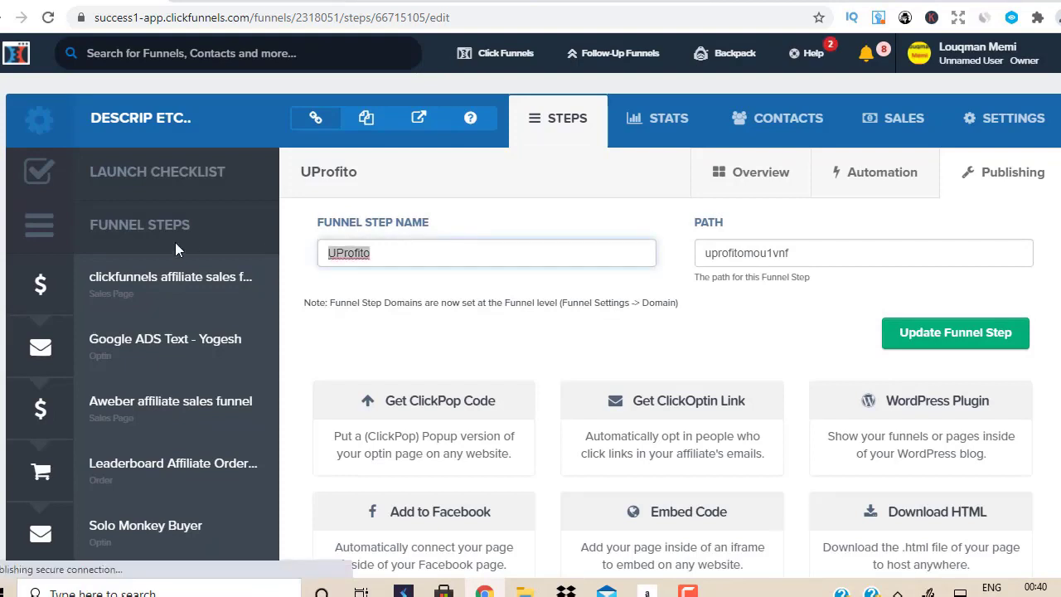
type("AW+")
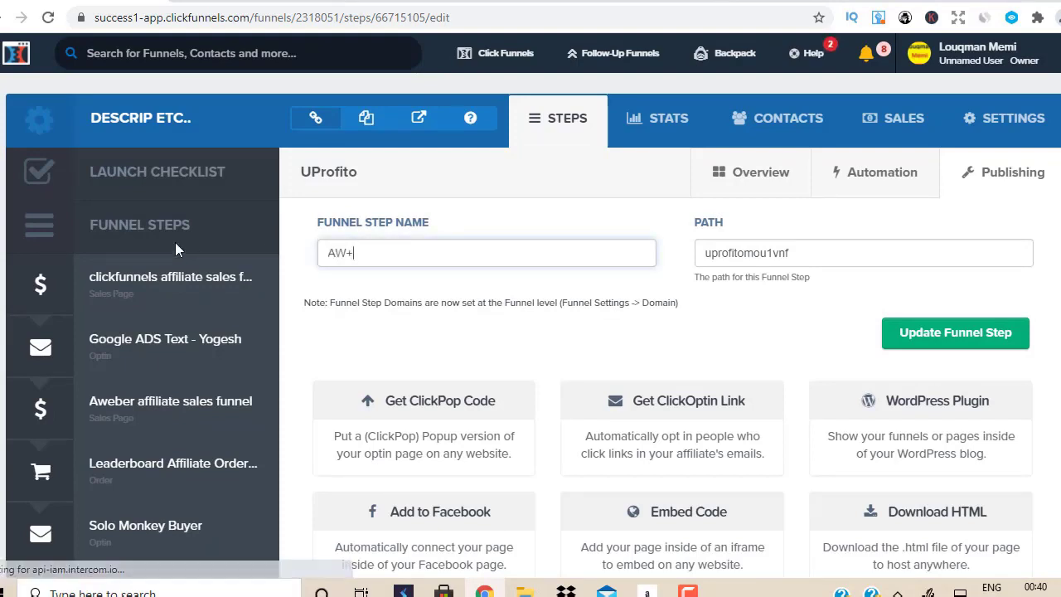
key("BackSpace")
key("BackSpace")
type("W")
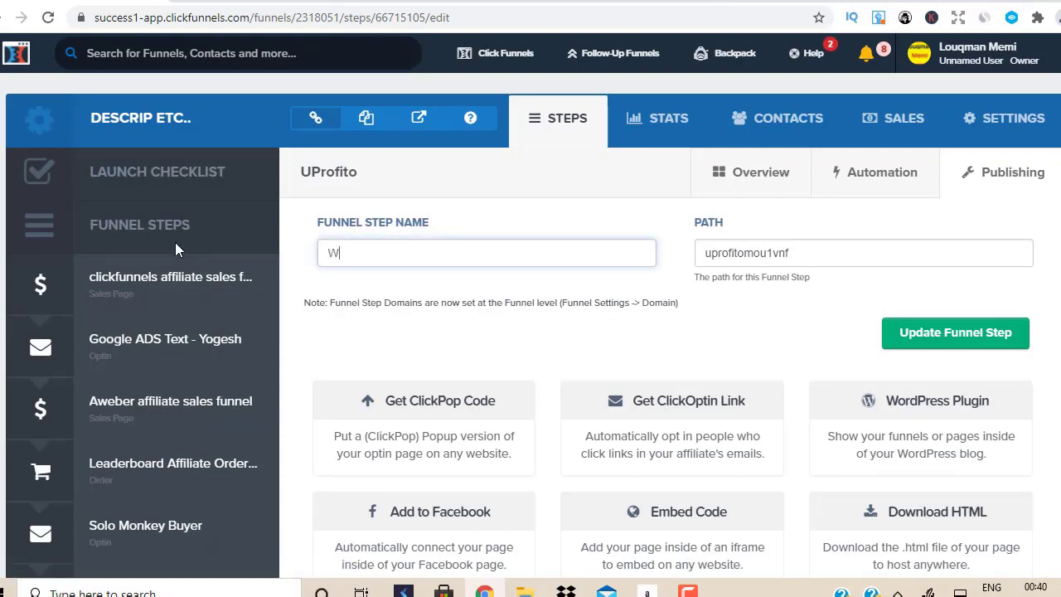
type("+ Auroa")
double_click(782, 253)
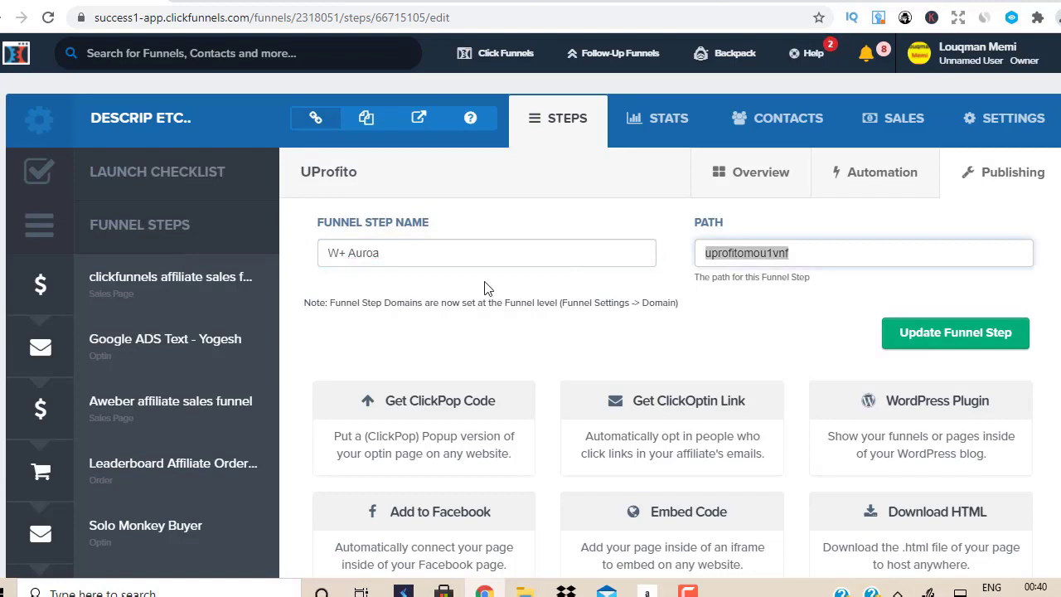
type("aurora")
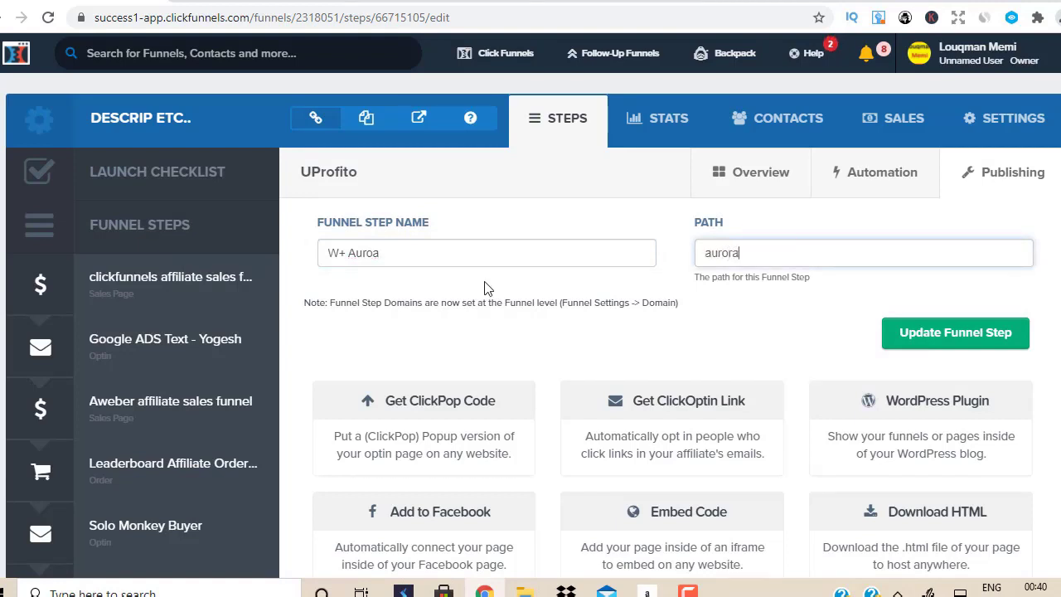
left_click(912, 335)
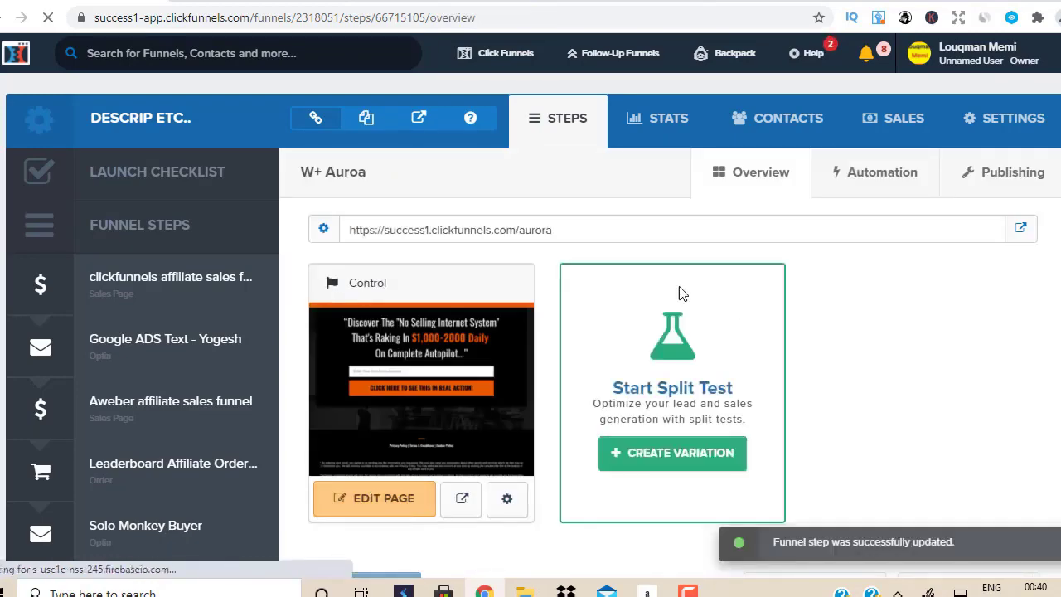
key("ctrl+Tab")
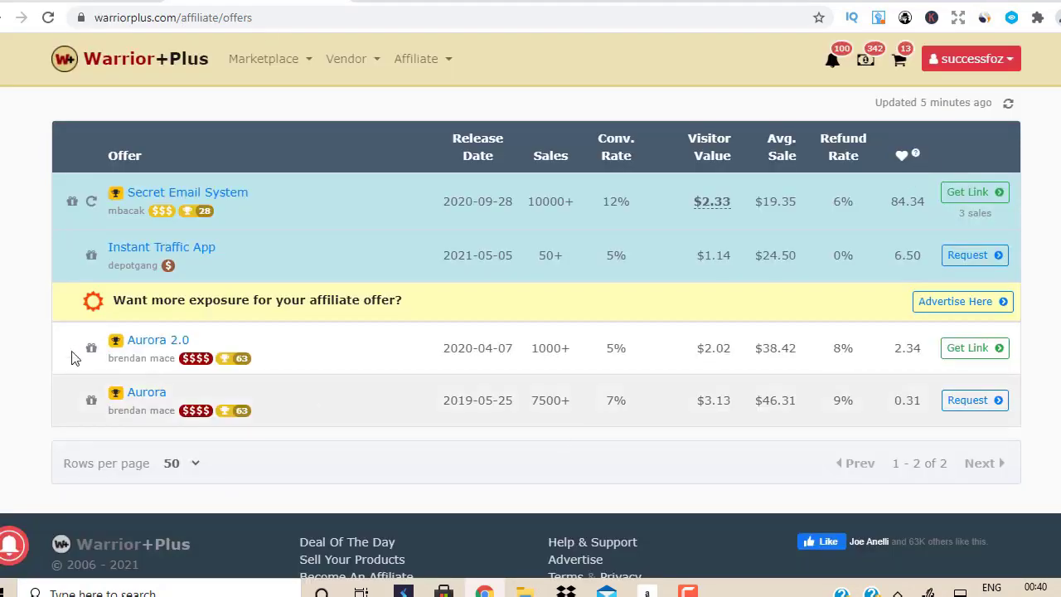
Open the Aurora 2.0 offer details and its sales page at aurorasystem.net/limited.
left_click(149, 347)
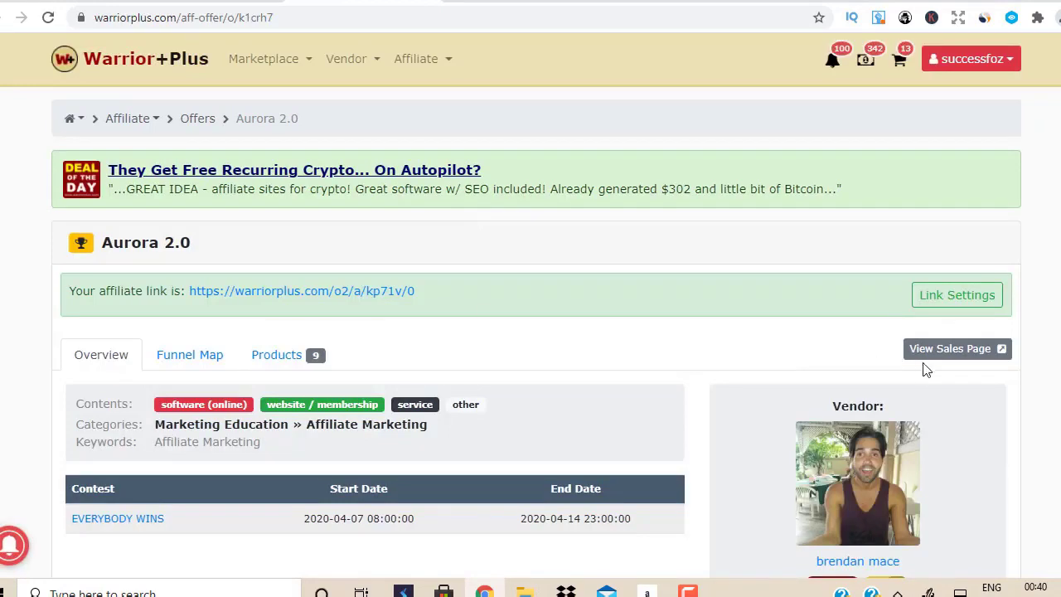
left_click(950, 349)
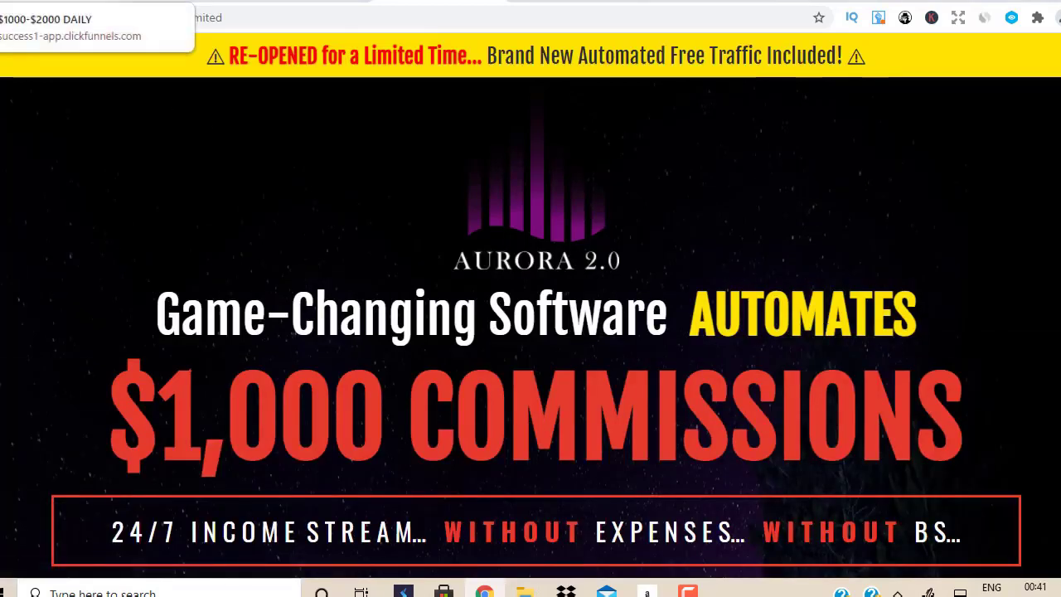
left_click(50, 1)
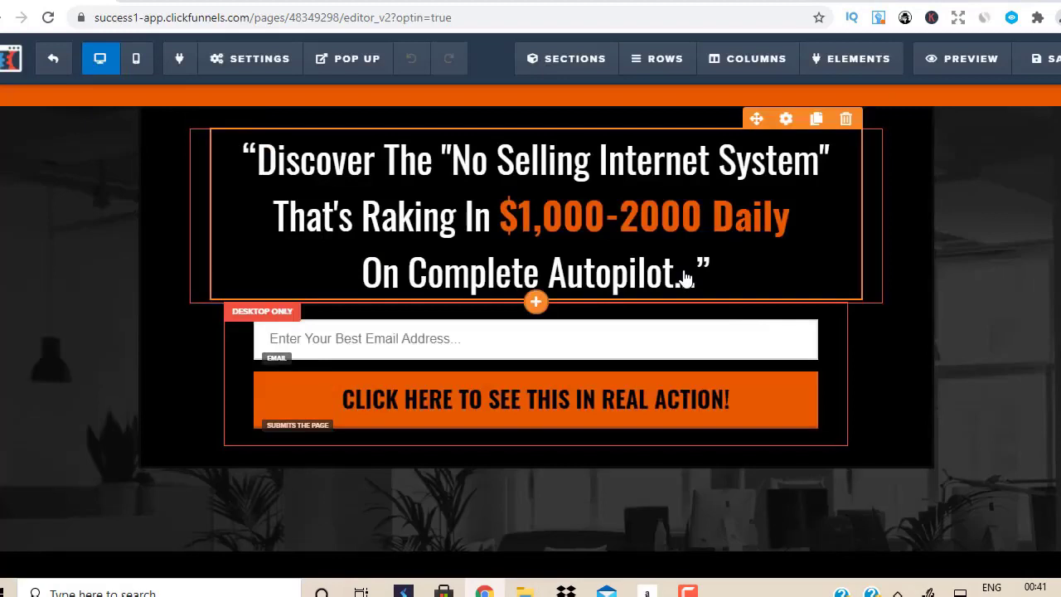
Rewrite the headline as 'Game-Changing Software Automates $1000 Commissions - 24/7 Income Stream Without BS'.
left_click(673, 273)
left_click_drag(673, 273, 241, 153)
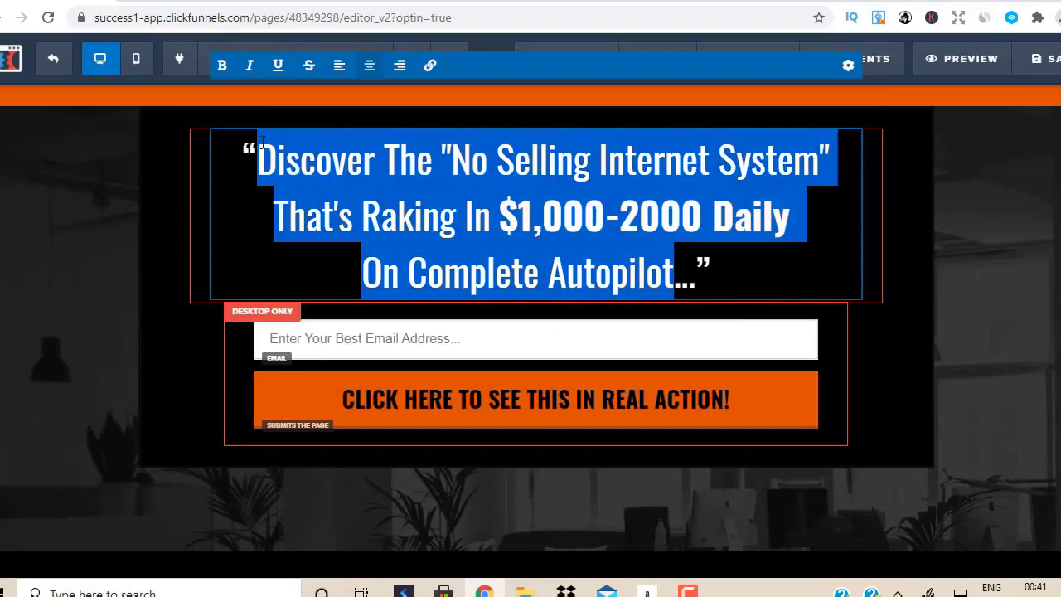
type("Gam")
type("e-Cha")
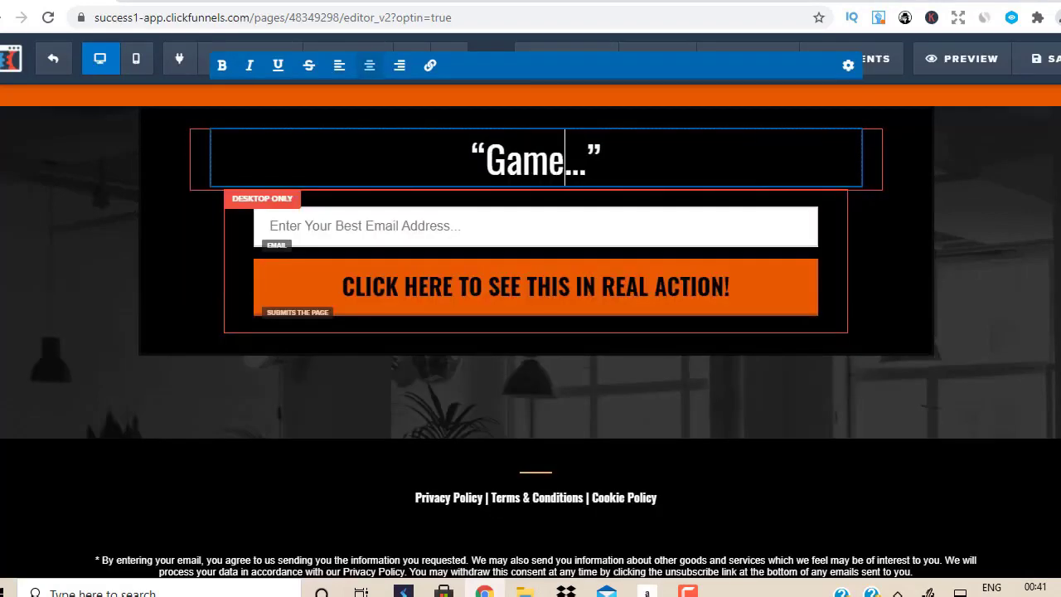
type("nging Soft")
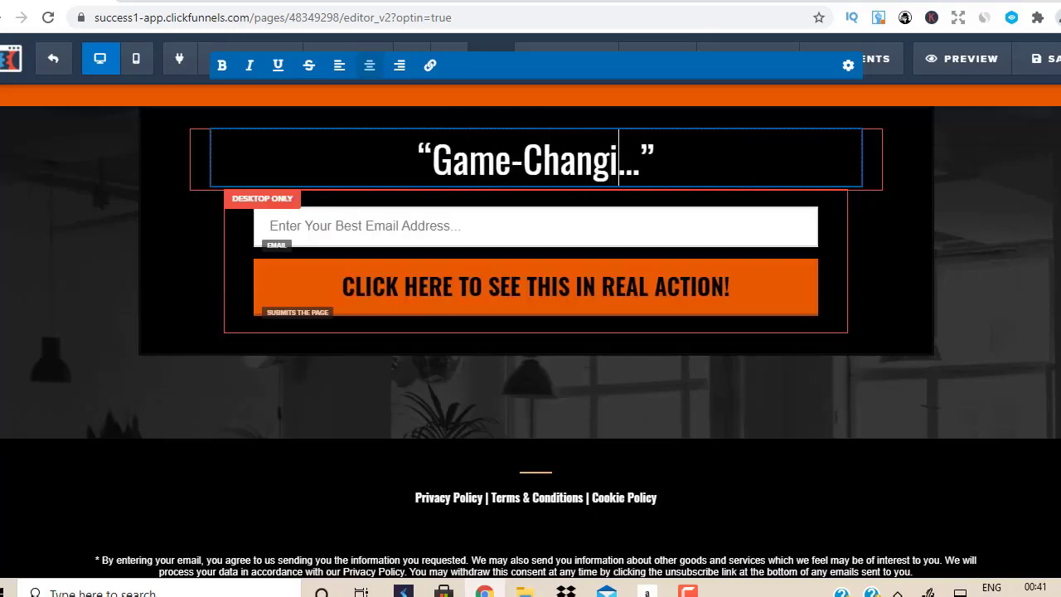
type("ware")
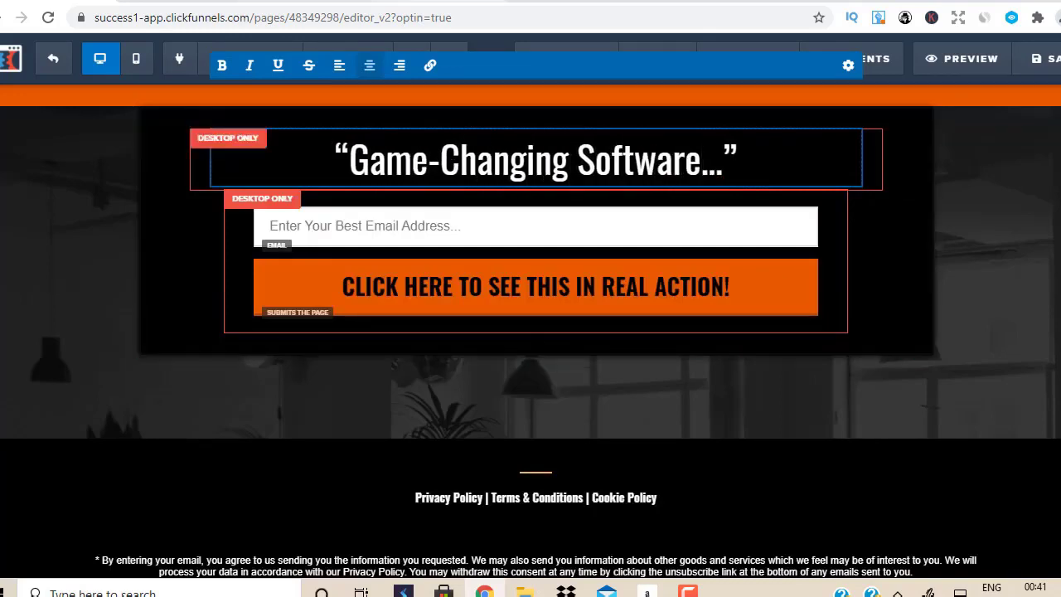
key("ctrl+Tab")
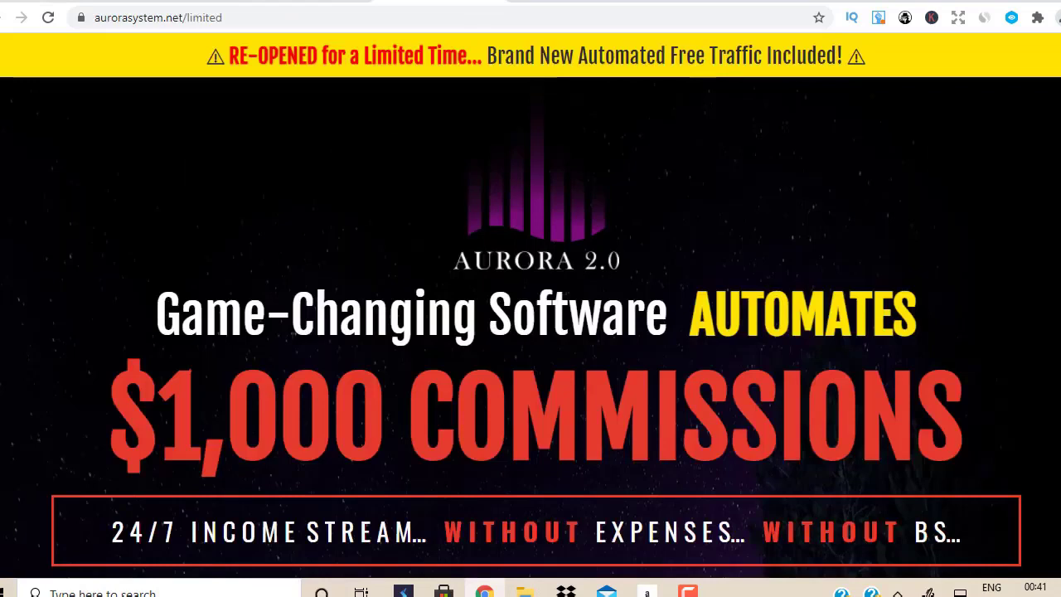
key("ctrl+shift+Tab")
type("Automate")
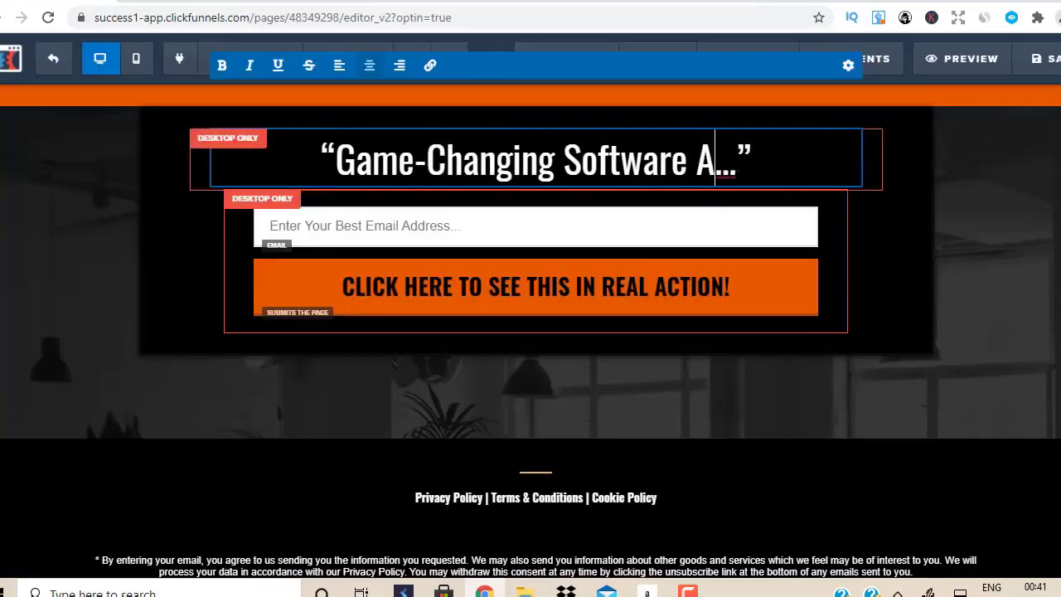
type("s $100")
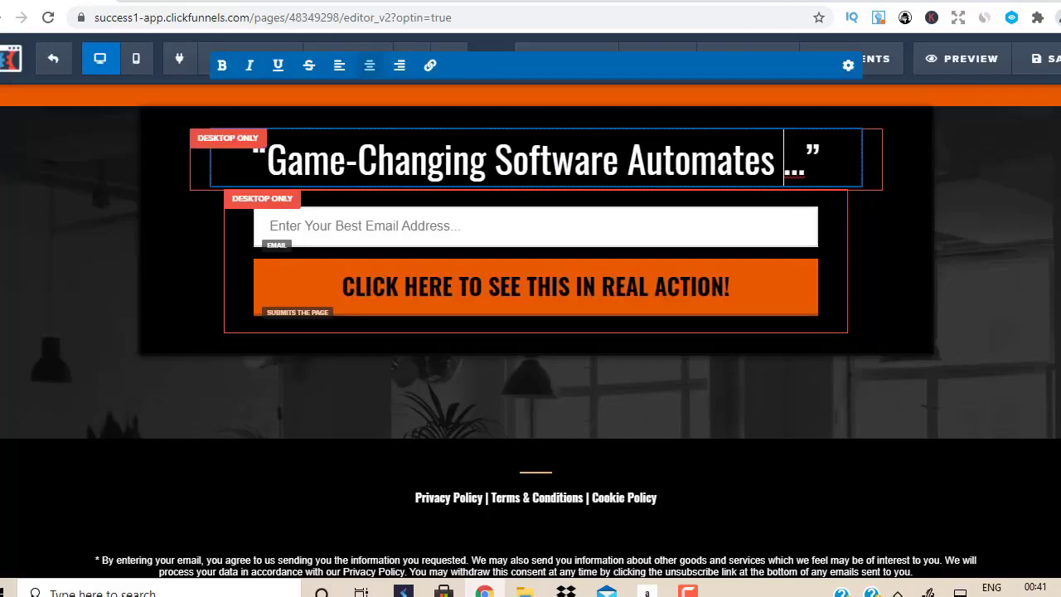
type("0")
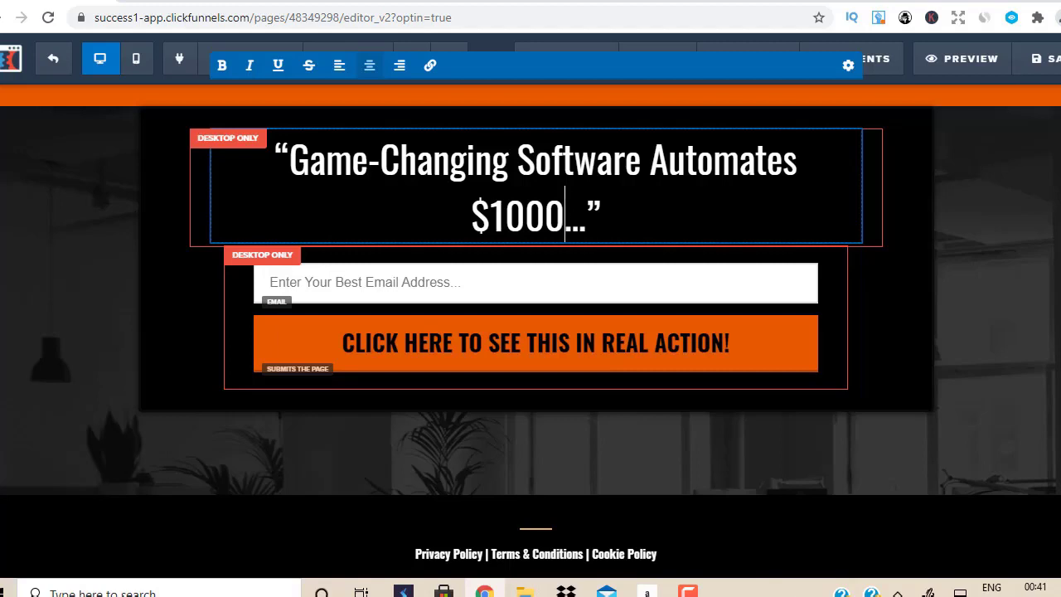
type("C")
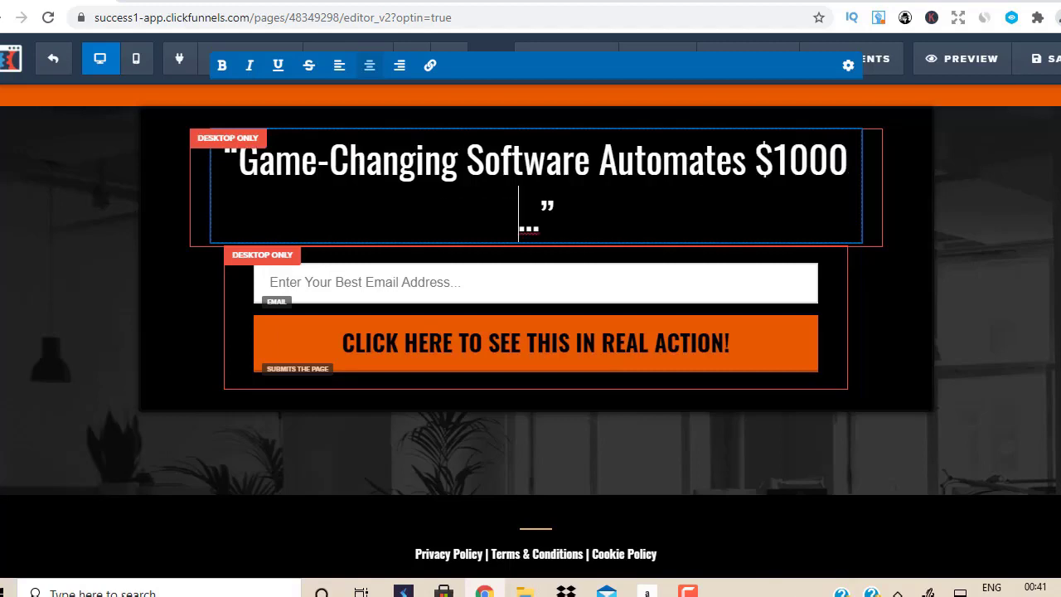
type("ommissions")
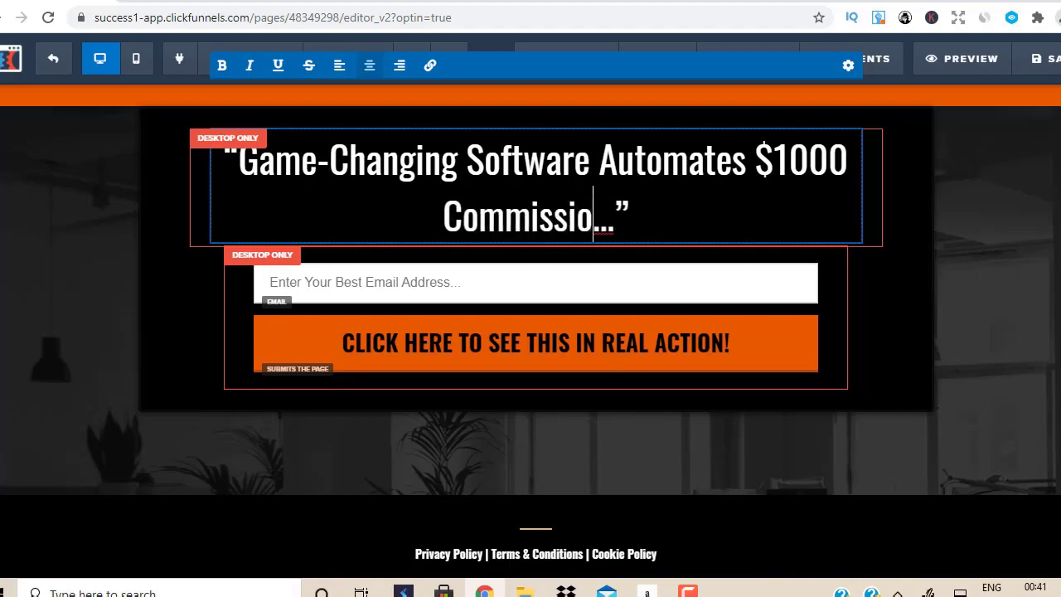
key("ctrl+Tab")
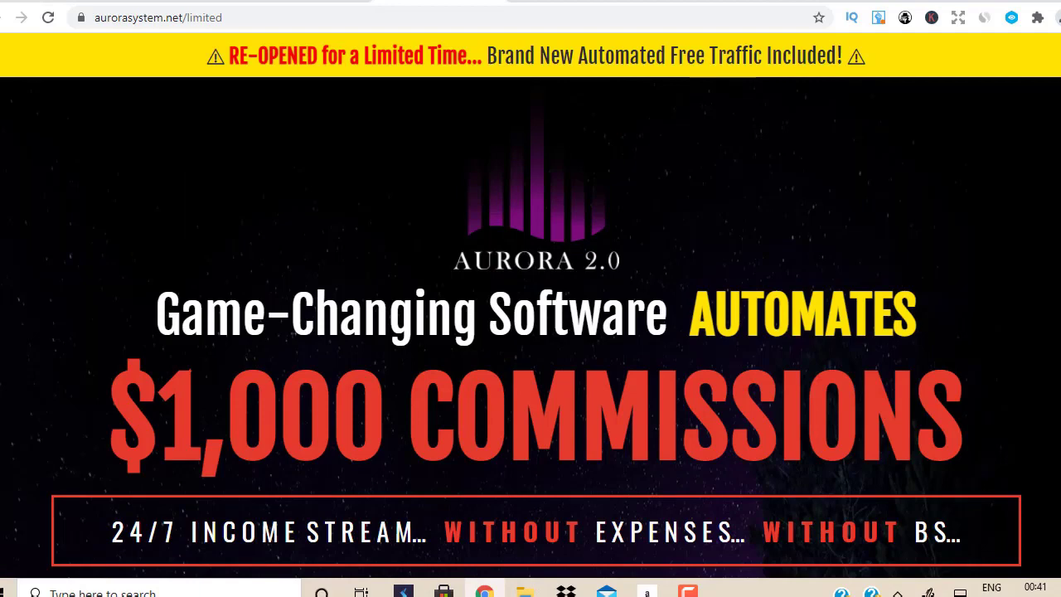
key("ctrl+shift+Tab")
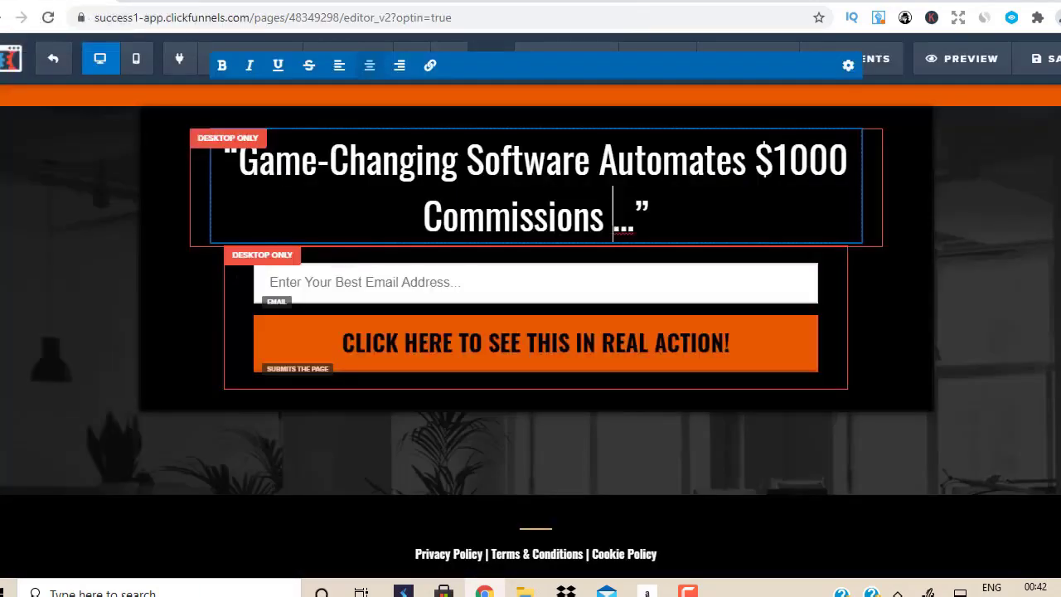
type("- 24/7 Income Stream")
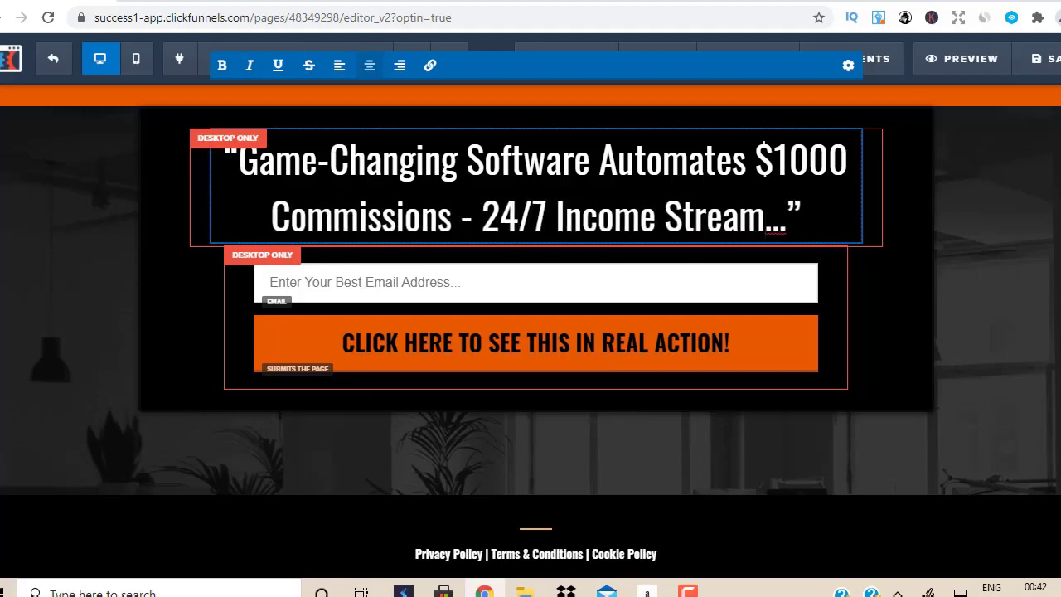
key("ctrl+Tab")
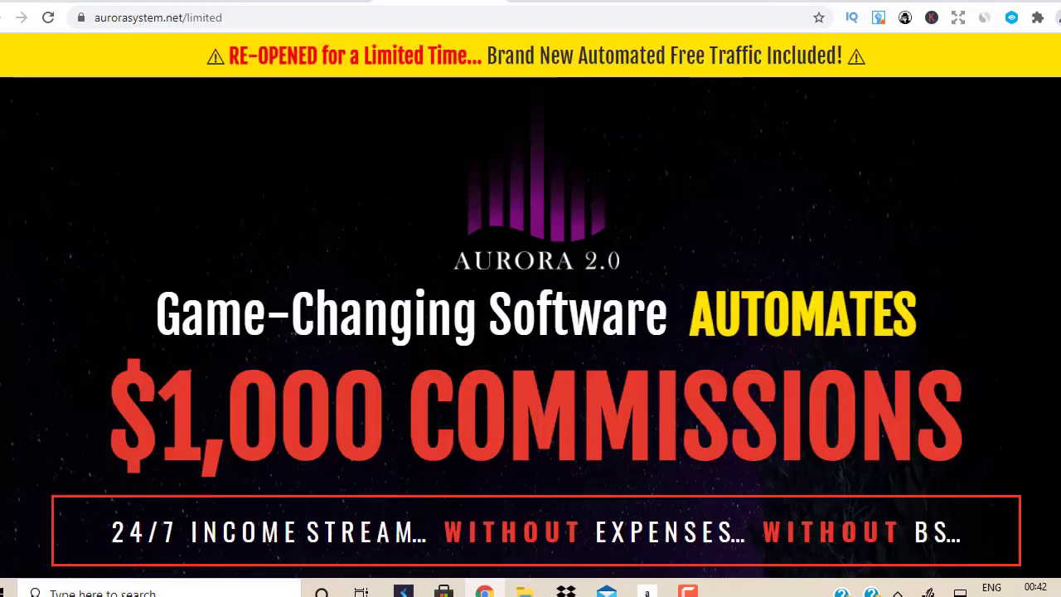
key("ctrl+shift+Tab")
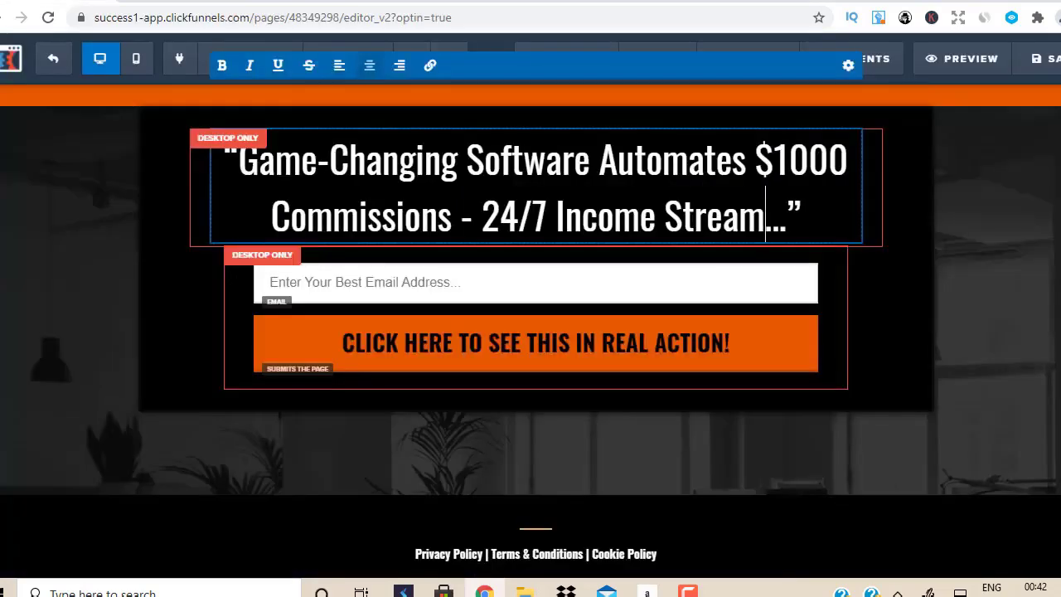
type("With")
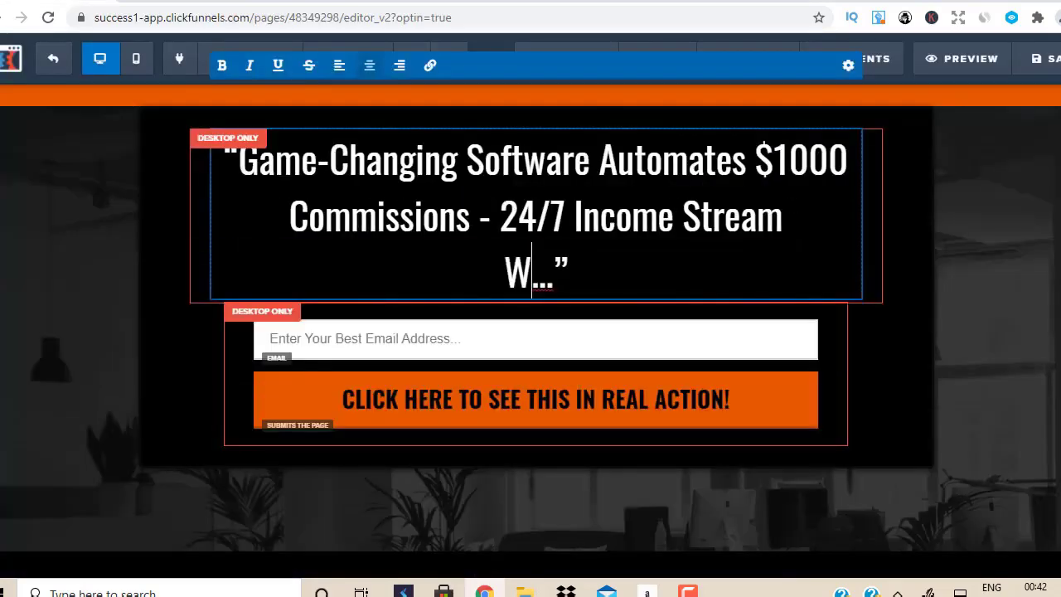
type("out BS")
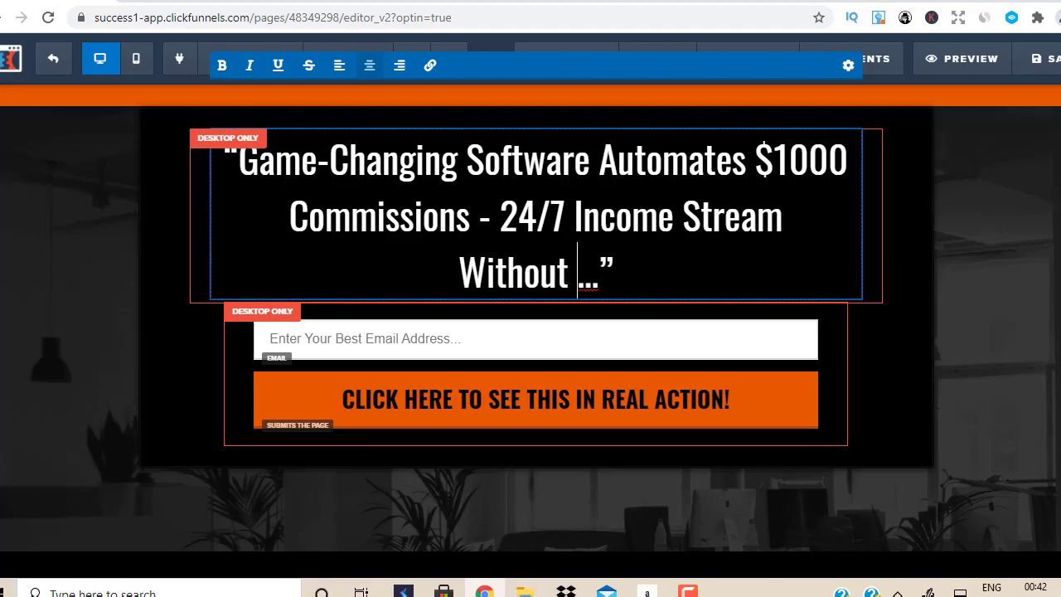
left_click(890, 331)
Make '$1000 Commissions' bold in the headline.
left_click(545, 237)
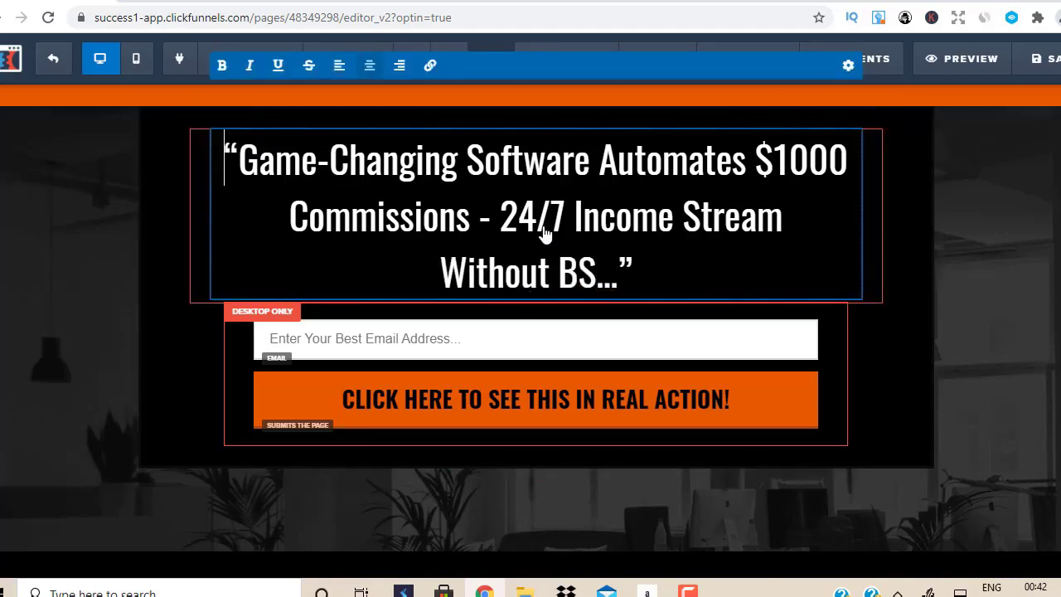
left_click_drag(471, 217, 758, 158)
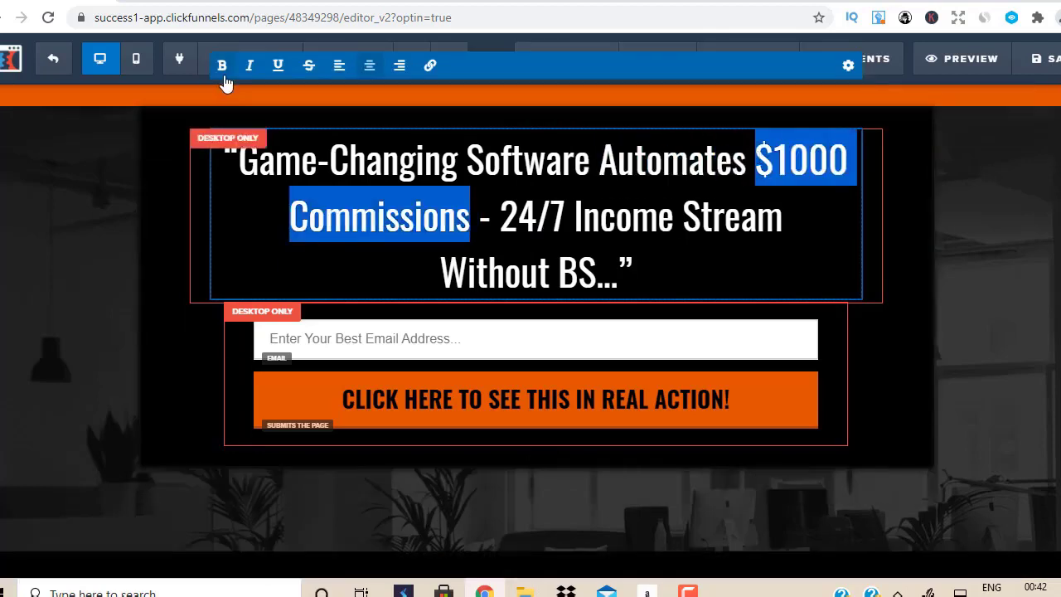
left_click(221, 75)
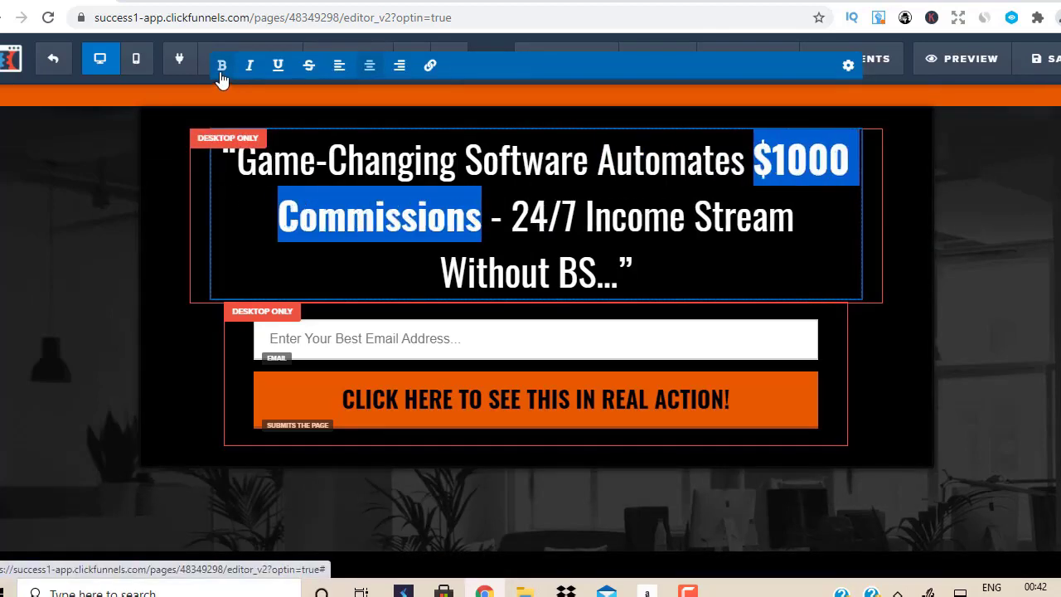
left_click(713, 218)
key("Escape")
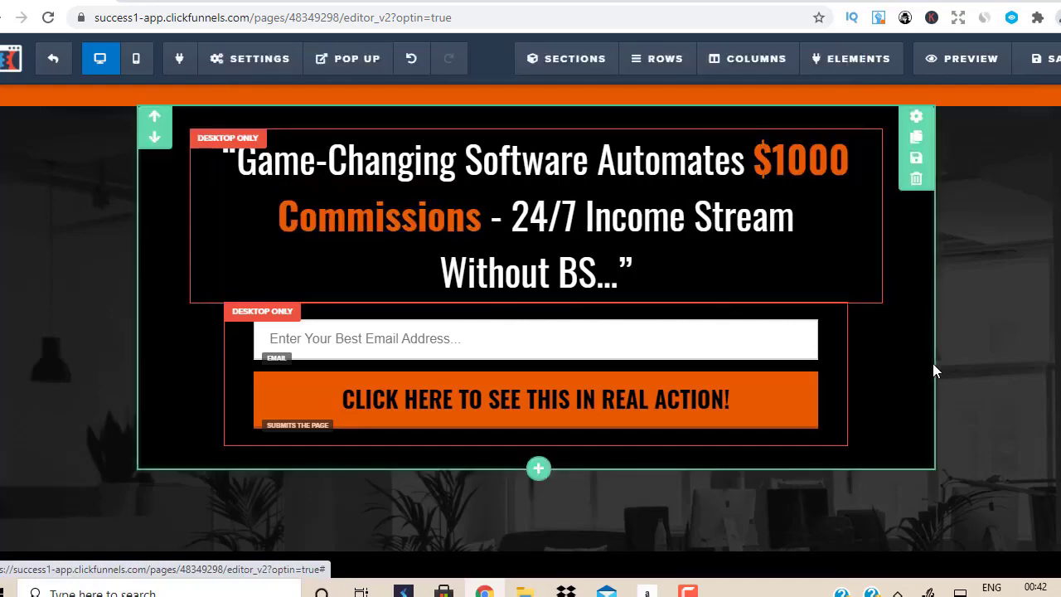
Open the page's email integration settings and select Aweber as the integration.
mouse_move(251, 59)
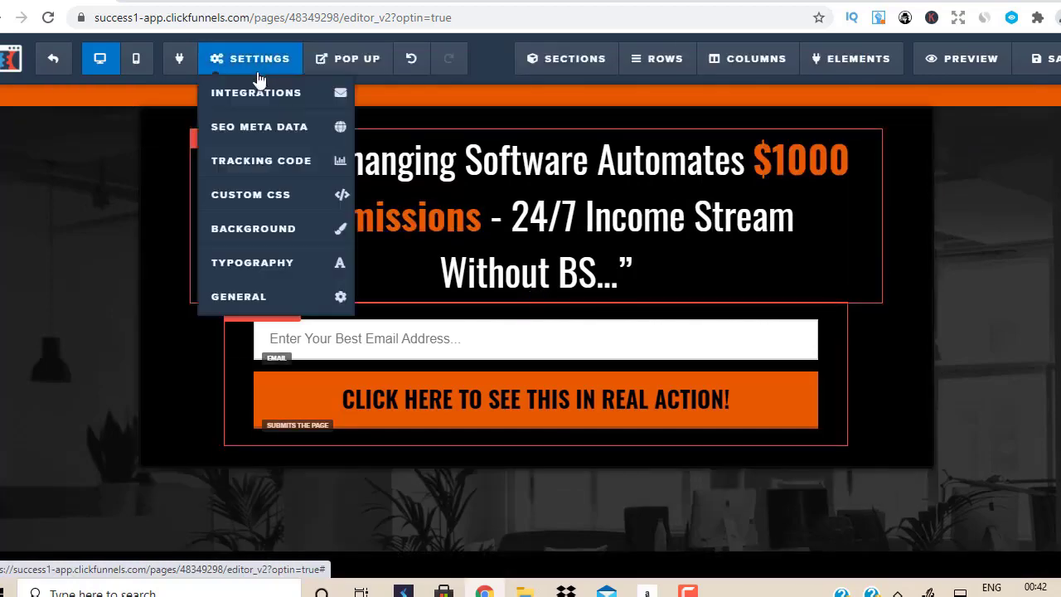
left_click(249, 99)
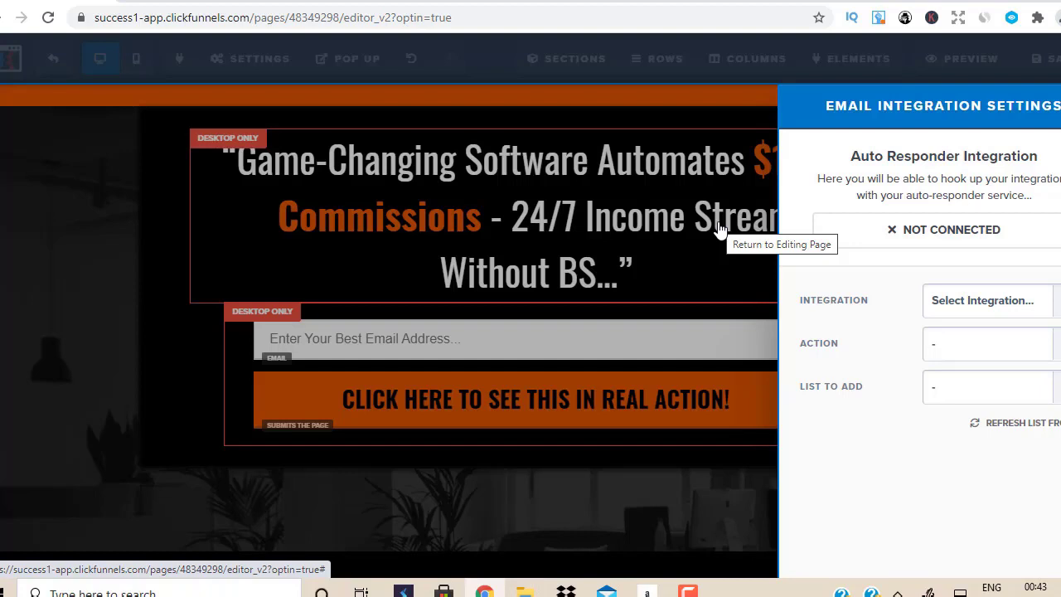
left_click(1043, 307)
left_click(966, 387)
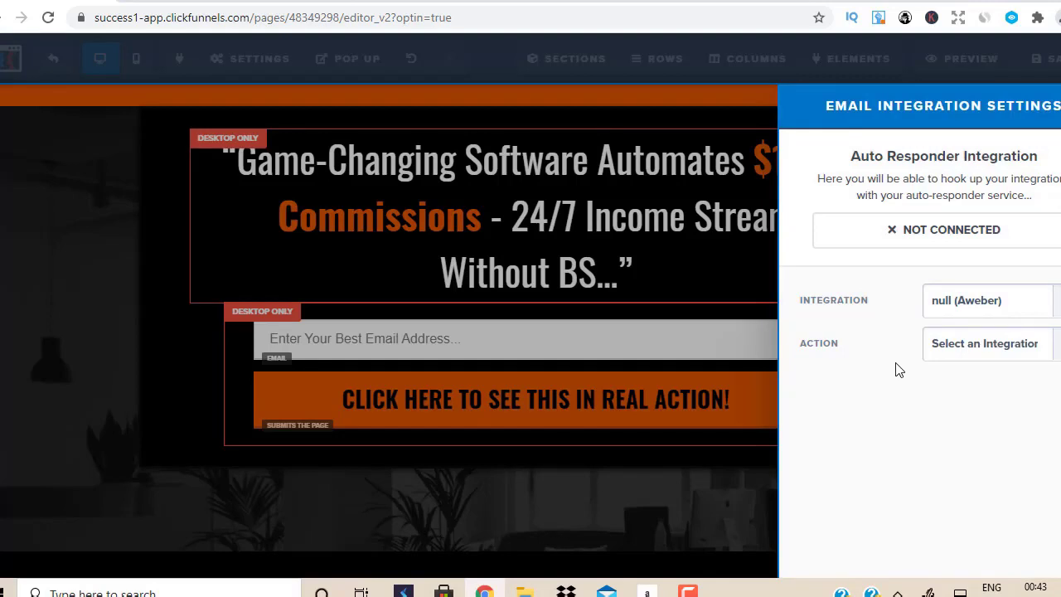
Set Aweber to integrate the existing MOBEICR list and close the integration settings.
left_click(904, 2)
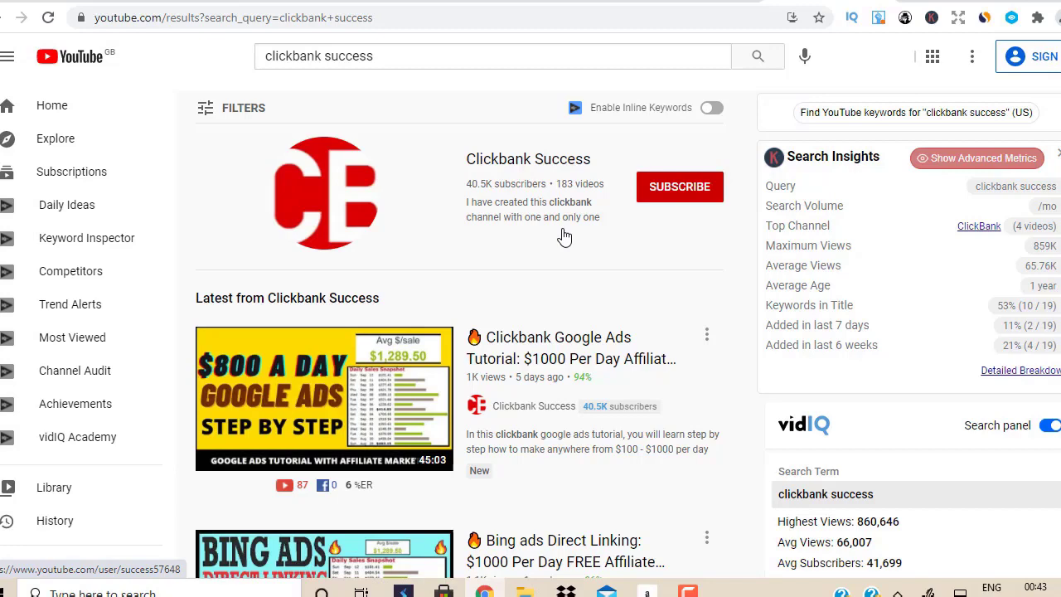
key("ctrl+Tab")
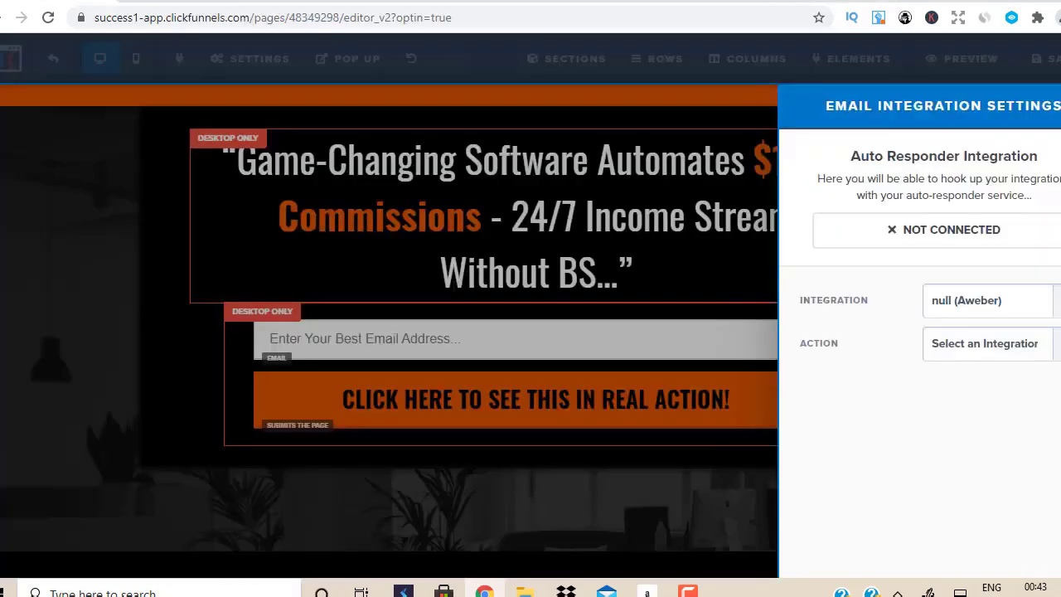
left_click(1025, 355)
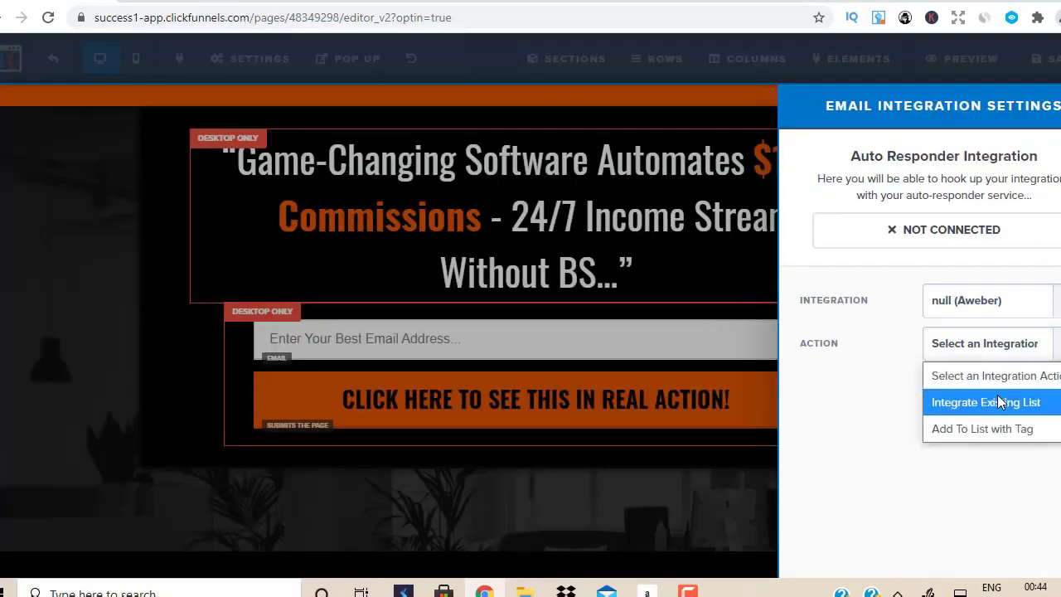
left_click(996, 402)
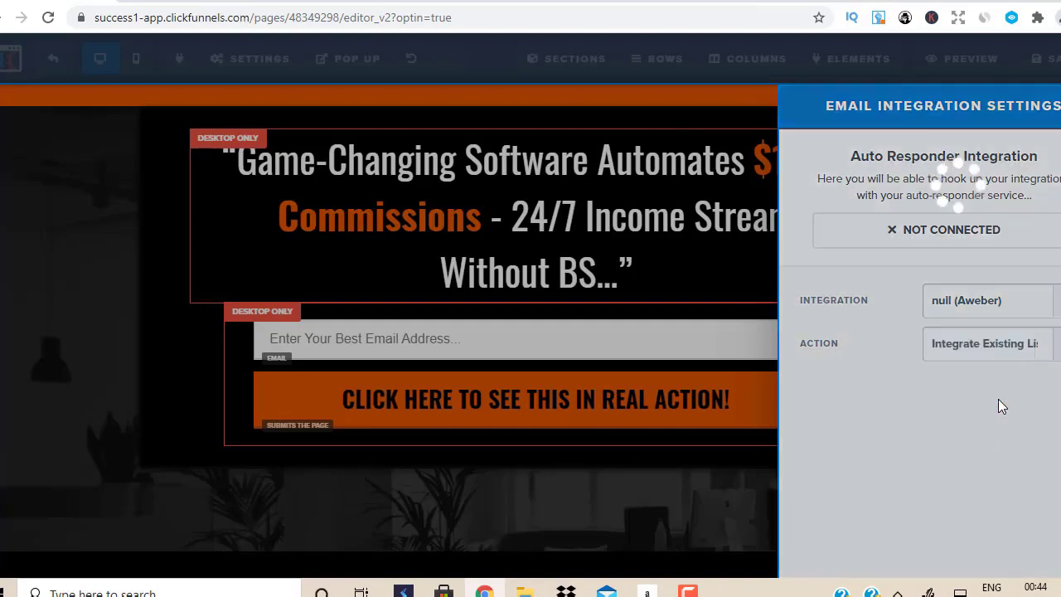
left_click(994, 395)
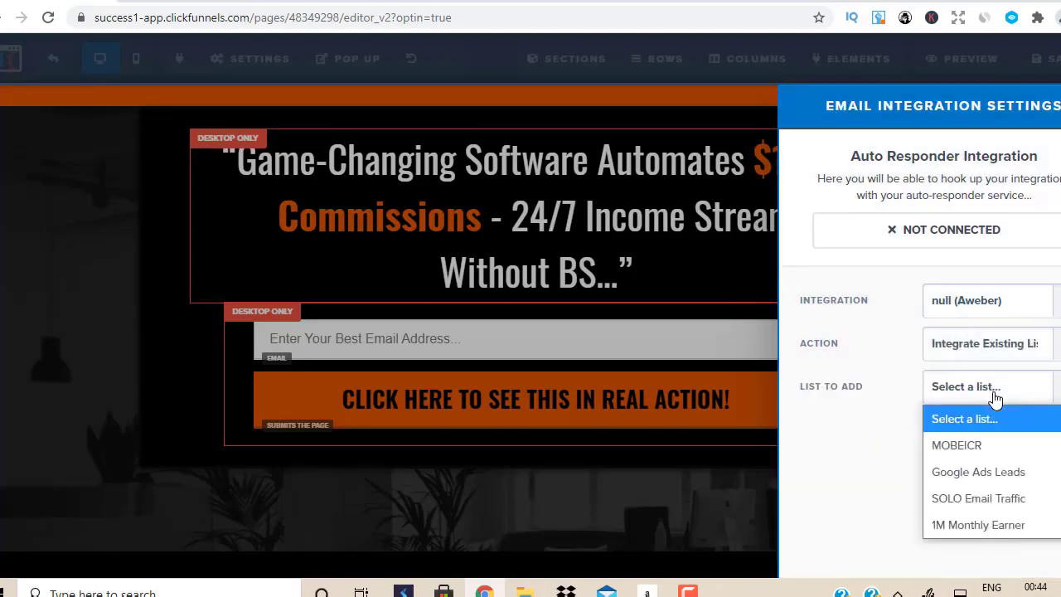
left_click(966, 445)
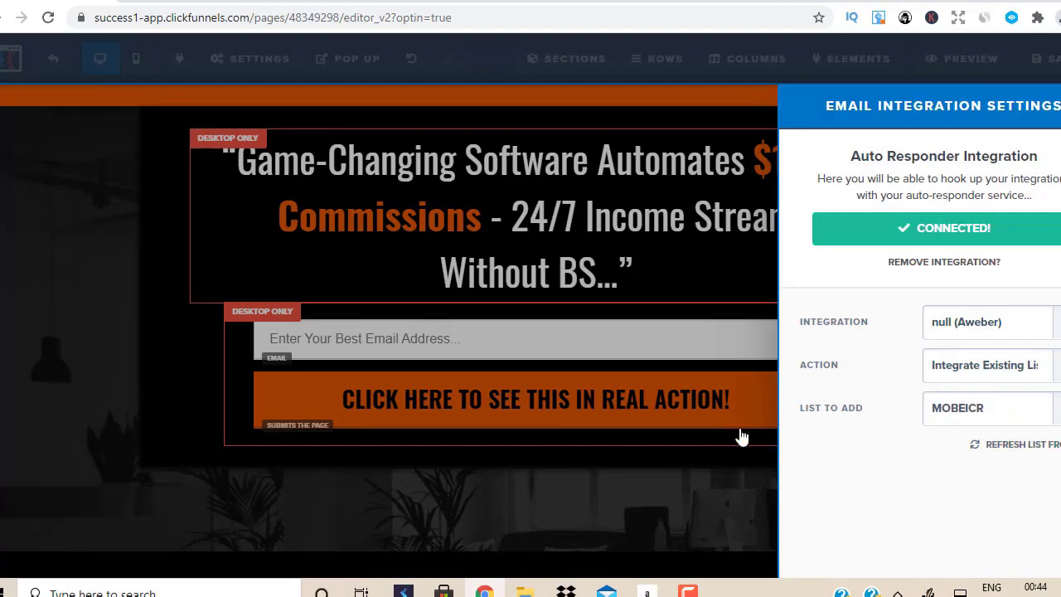
left_click(751, 499)
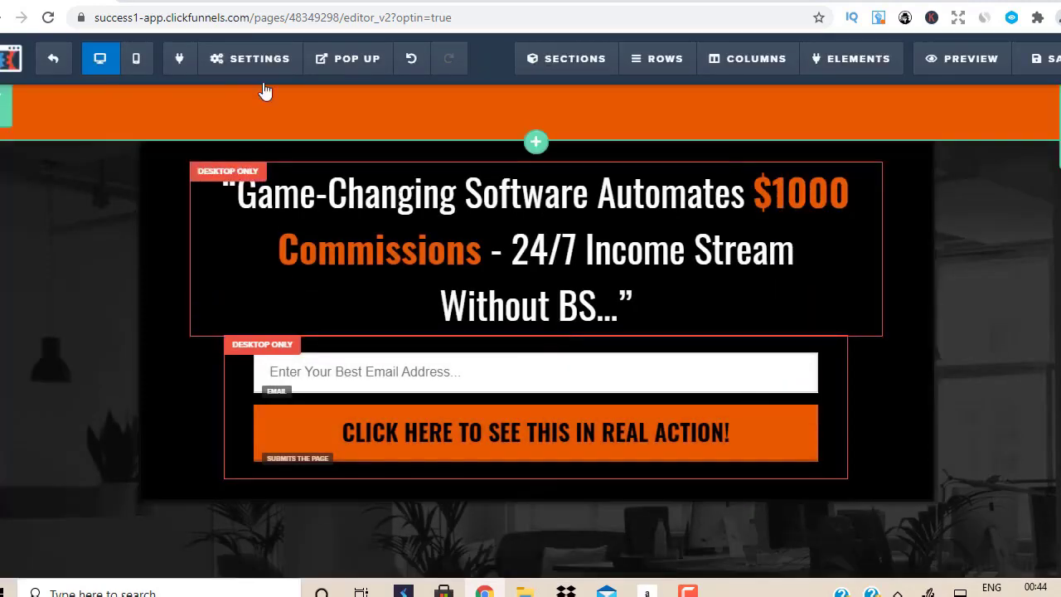
left_click(278, 60)
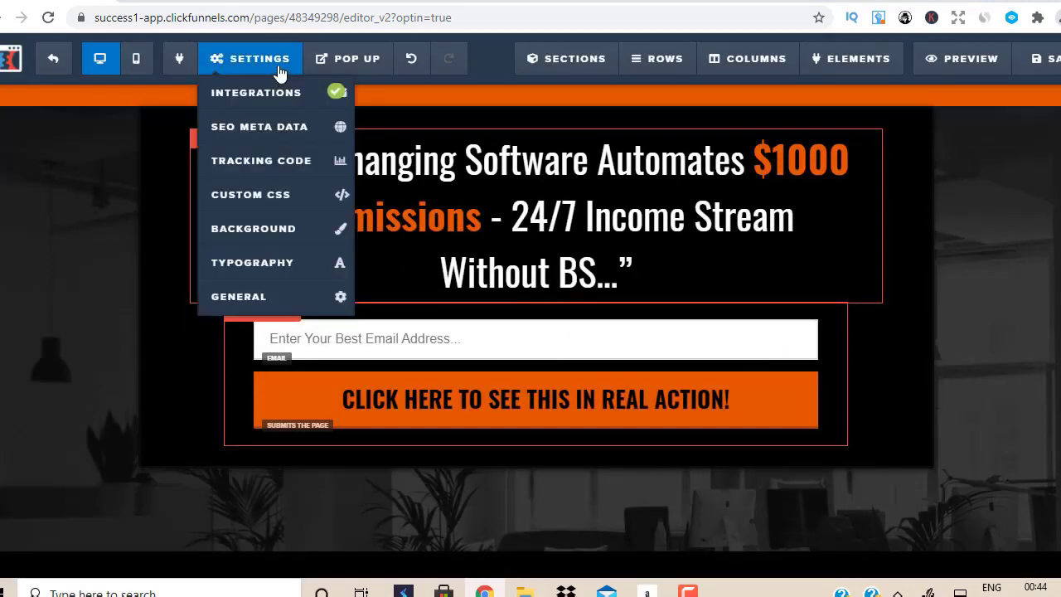
Clear the old On Submit Go To redirect URL in the page's general settings.
left_click(275, 299)
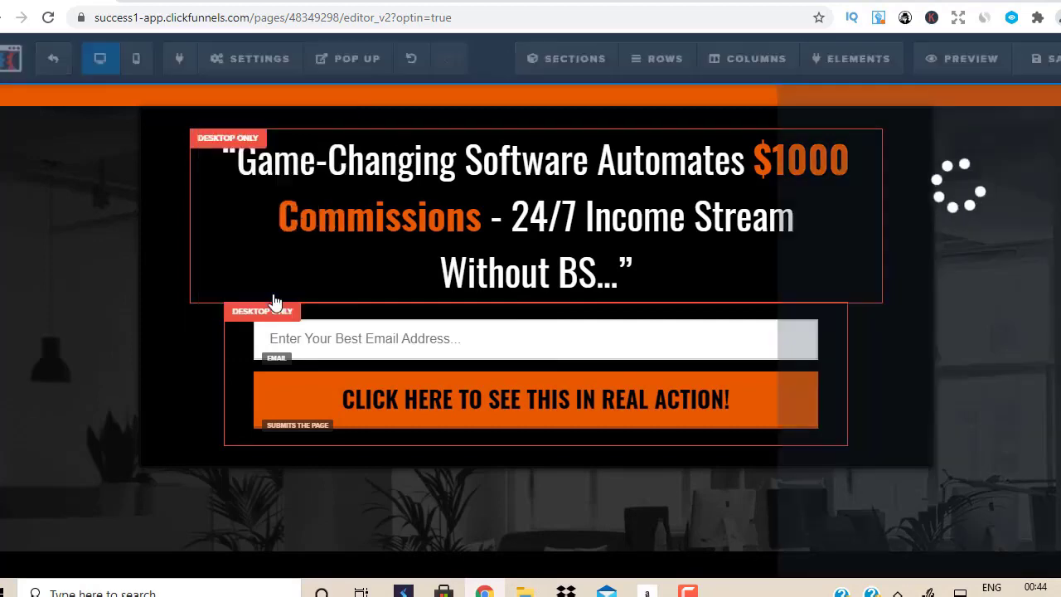
triple_click(932, 159)
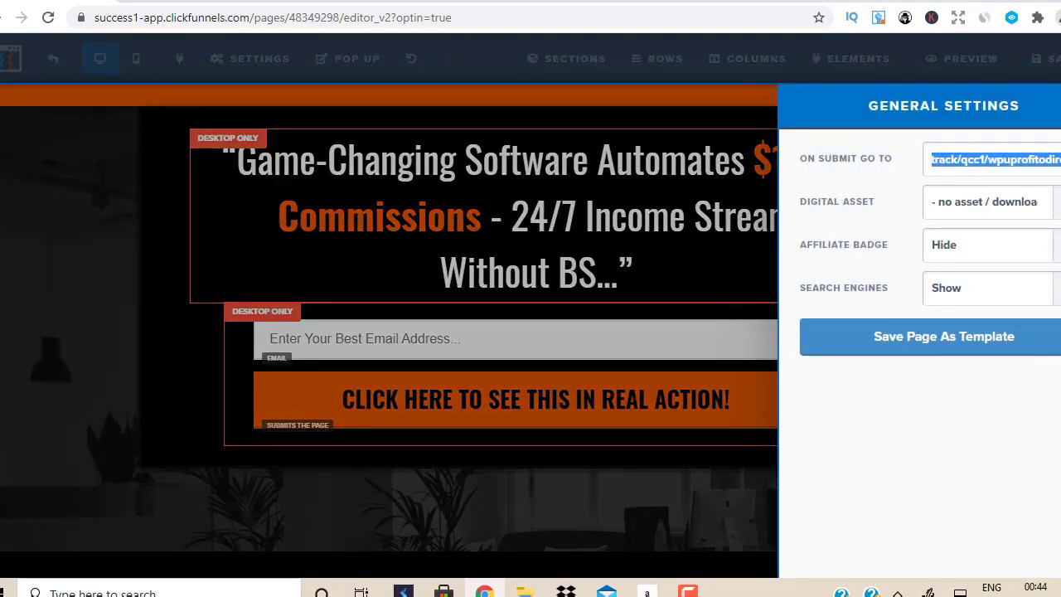
key("BackSpace")
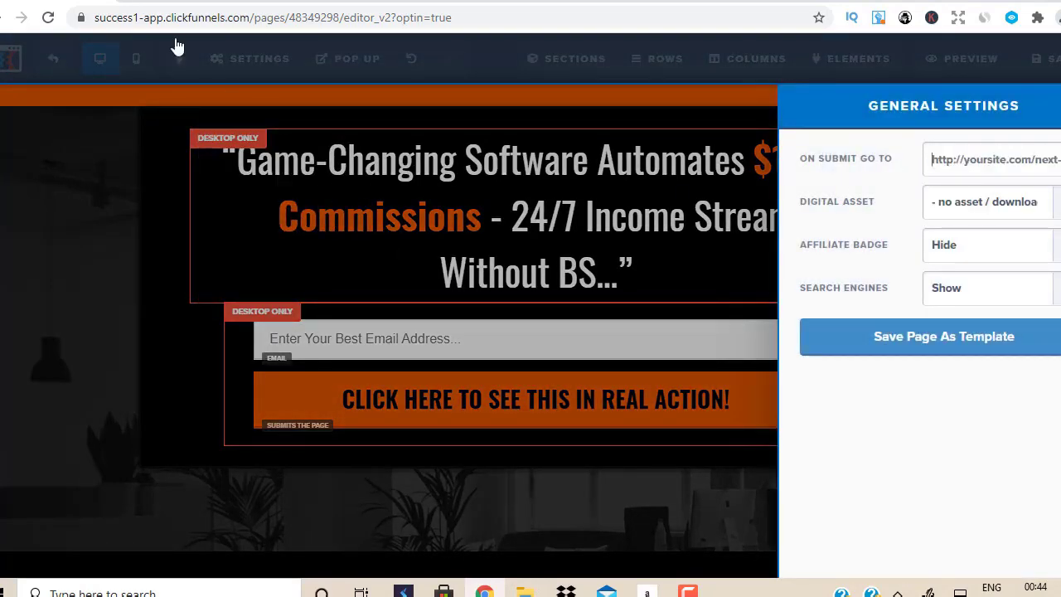
key("ctrl+Tab")
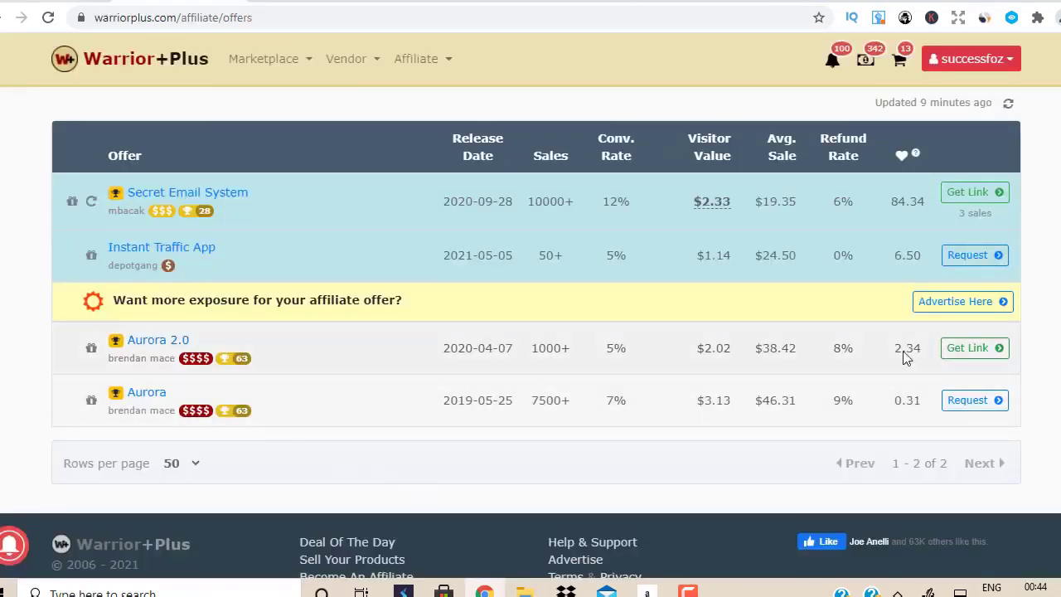
Copy the Aurora 2.0 affiliate link and paste it as the on-submit redirect.
left_click(987, 348)
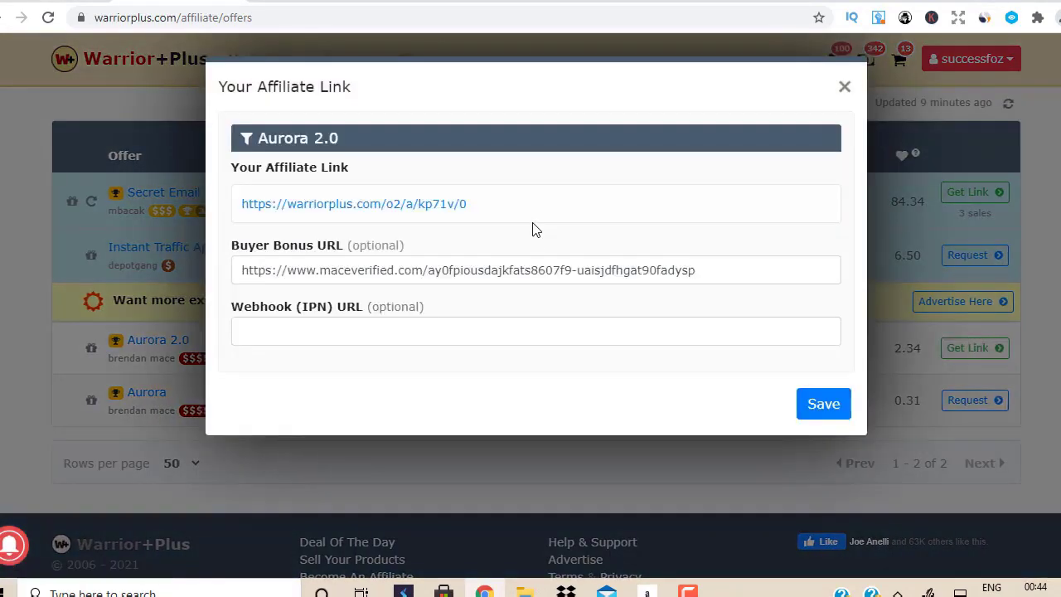
left_click_drag(468, 204, 244, 207)
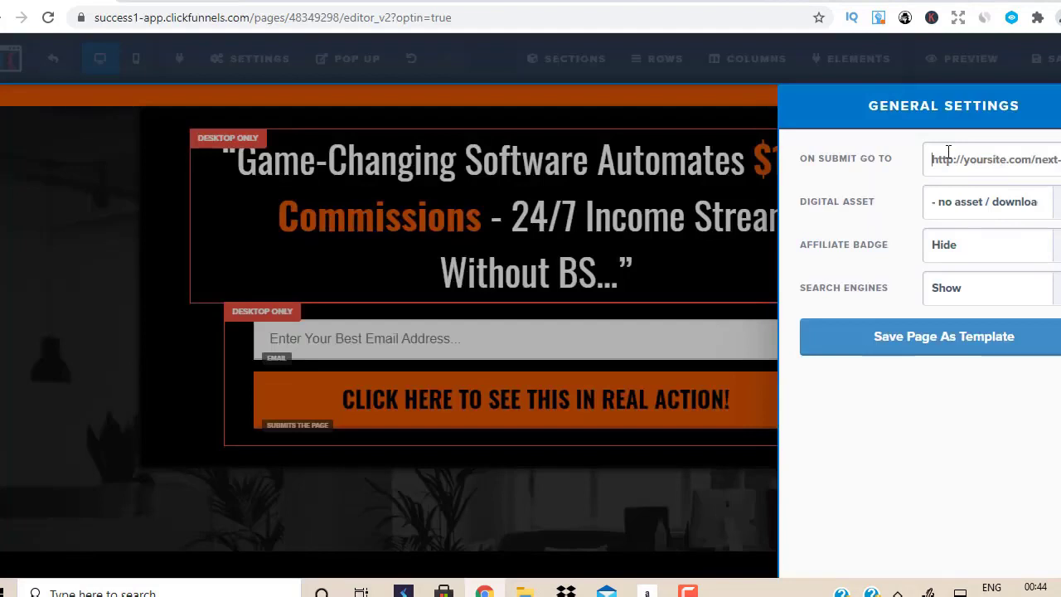
key("ctrl+v")
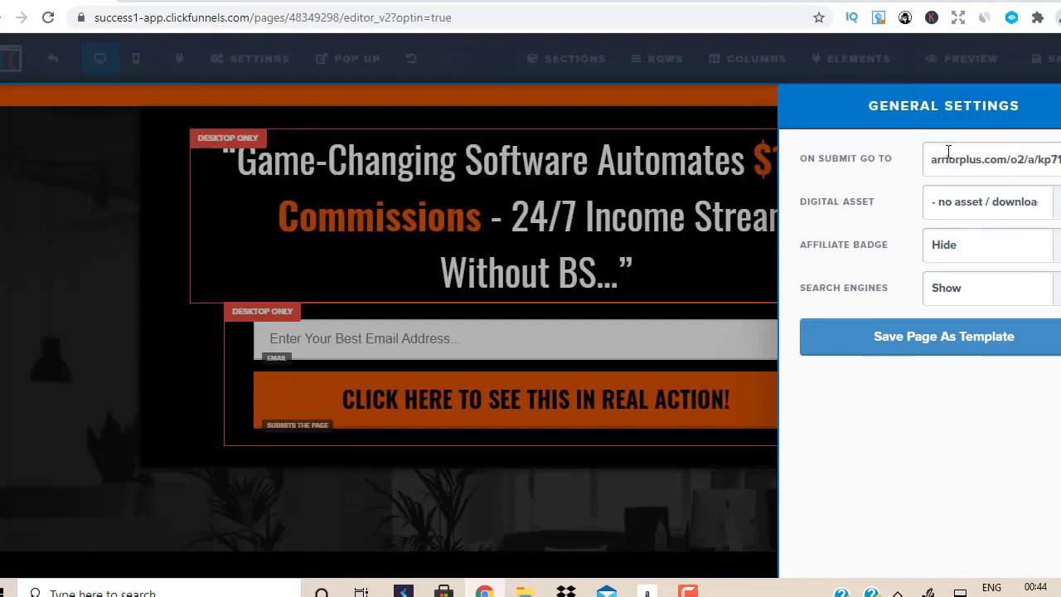